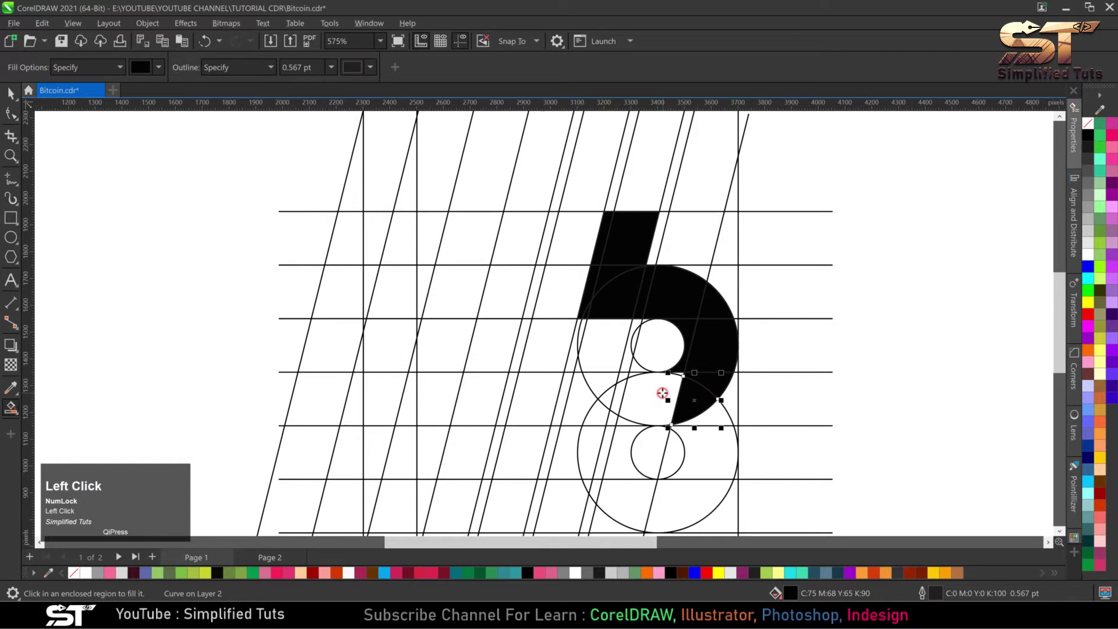
Smart-fill in black the grid regions beneath the upper small circle, forming the lower half of the B's upper bowl.
scroll(670, 385, up, 3)
click(690, 369)
scroll(612, 368, down, 1)
click(579, 374)
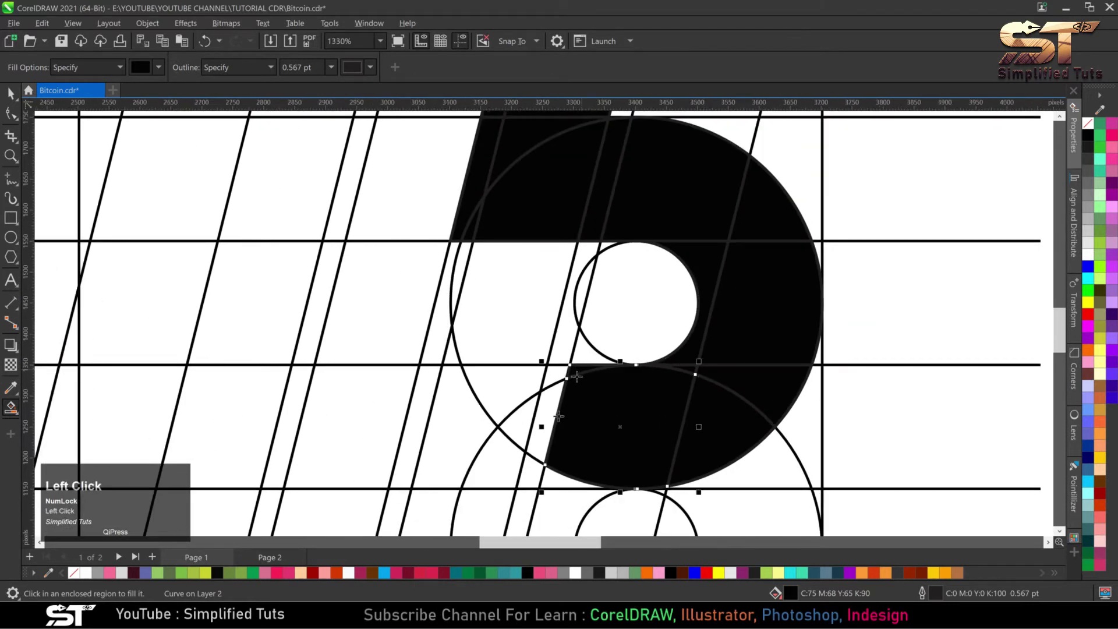
click(542, 421)
click(551, 373)
click(498, 379)
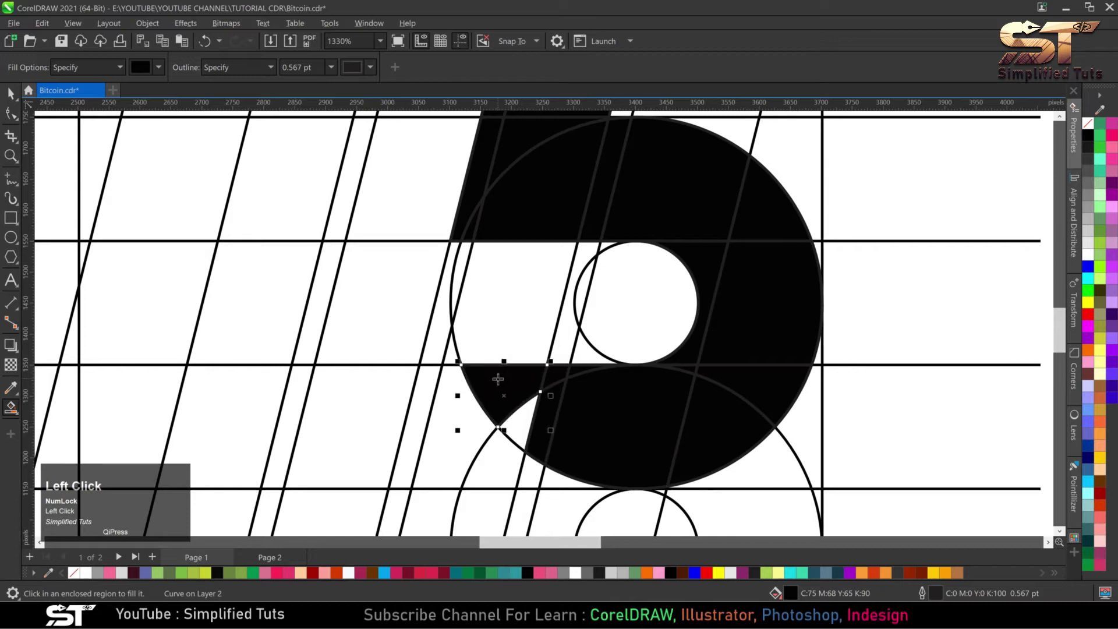
click(519, 422)
scroll(554, 406, down, 2)
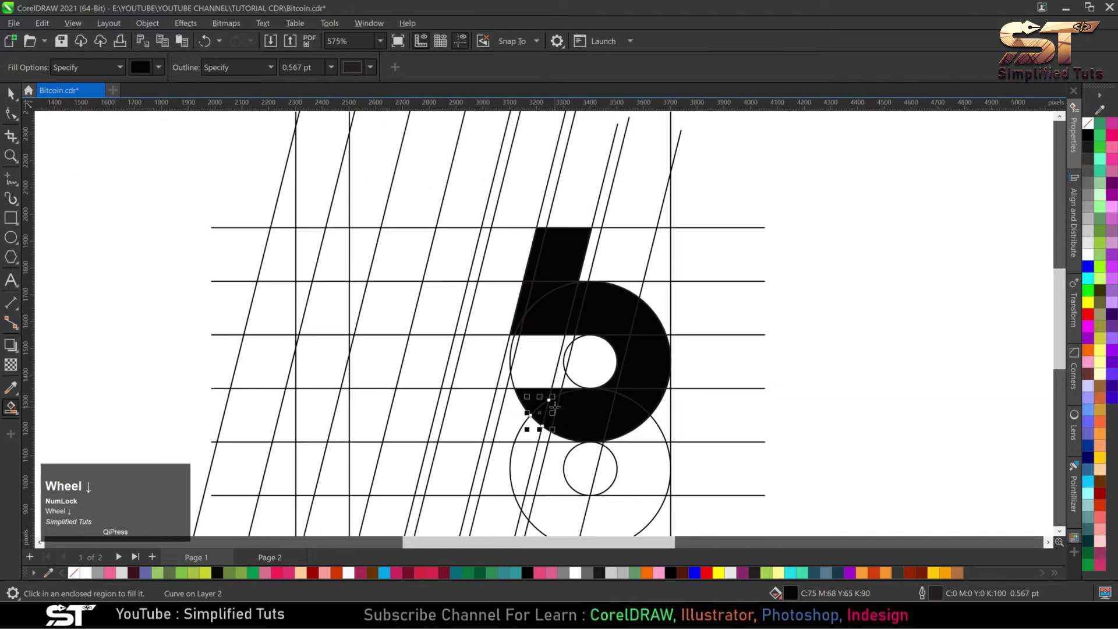
Fill the regions at the start of the B's middle bar in black, out to the slanted guide line.
click(521, 416)
click(541, 434)
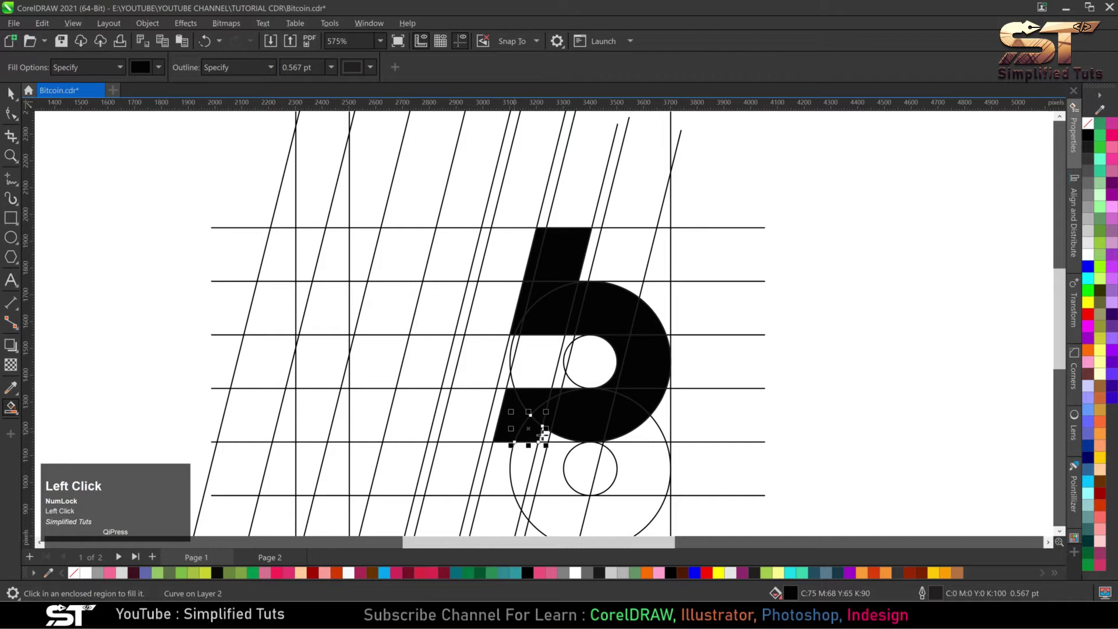
click(553, 438)
Fill the regions between the lower large and small circles in black to form the outer curve of the lower bowl.
click(653, 436)
click(653, 476)
click(636, 515)
Fill the underside of the B's lower bowl and the slanted foot descending from it in black.
scroll(606, 517, down, 2)
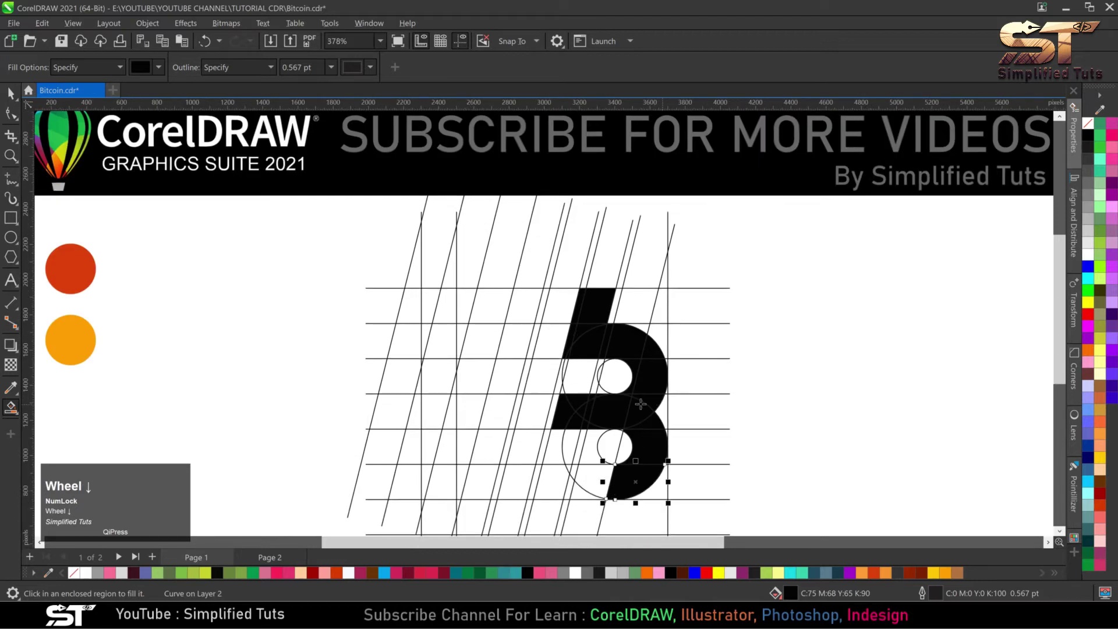
scroll(591, 510, up, 1)
click(609, 455)
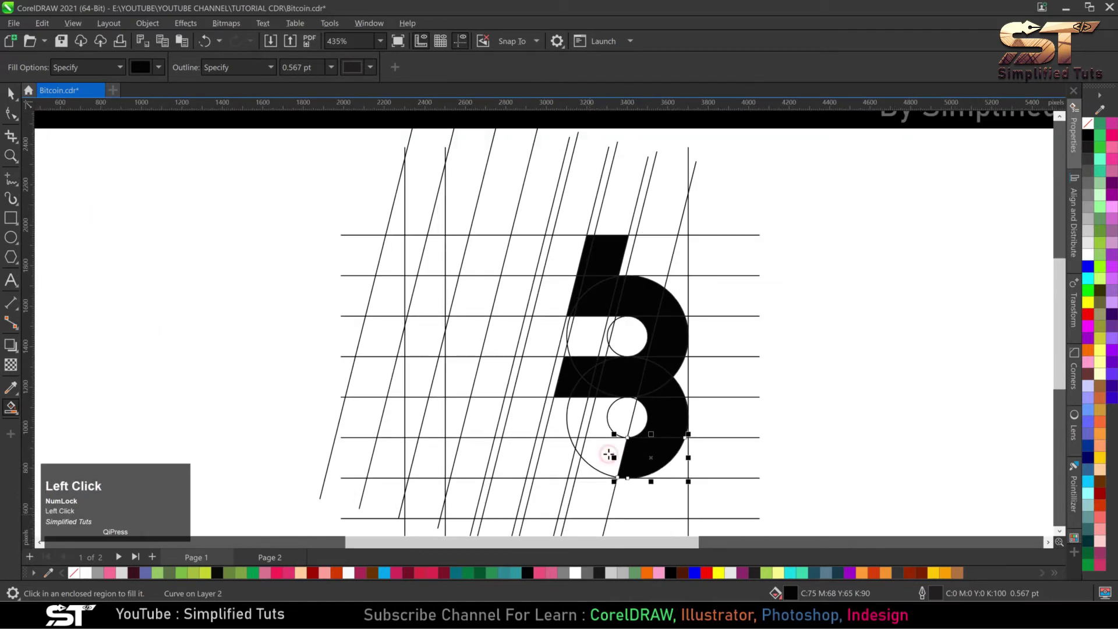
click(590, 506)
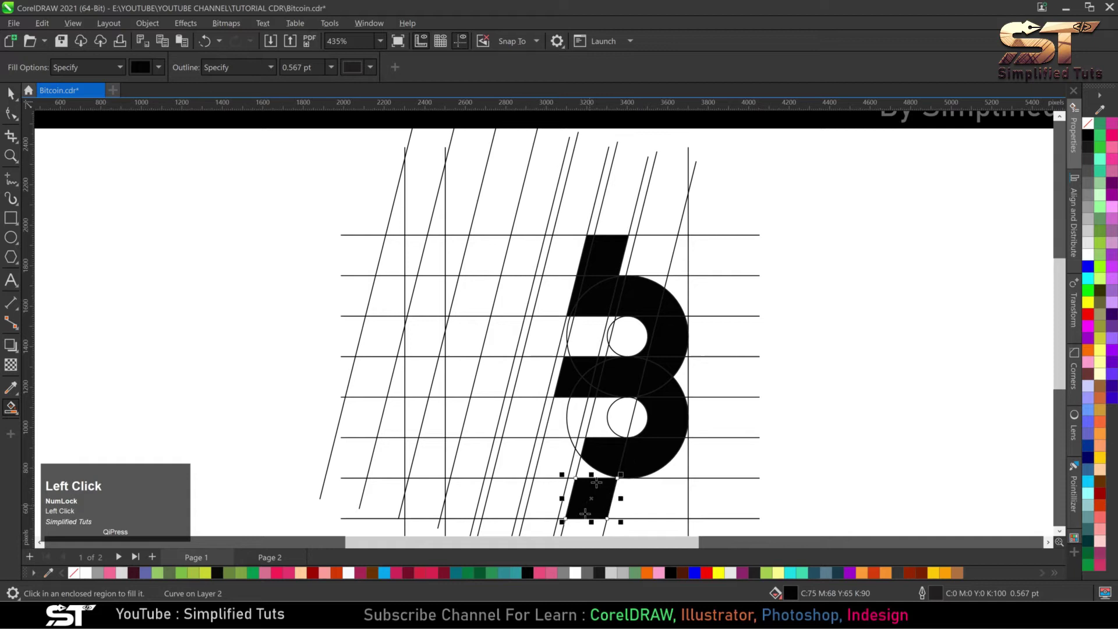
click(586, 471)
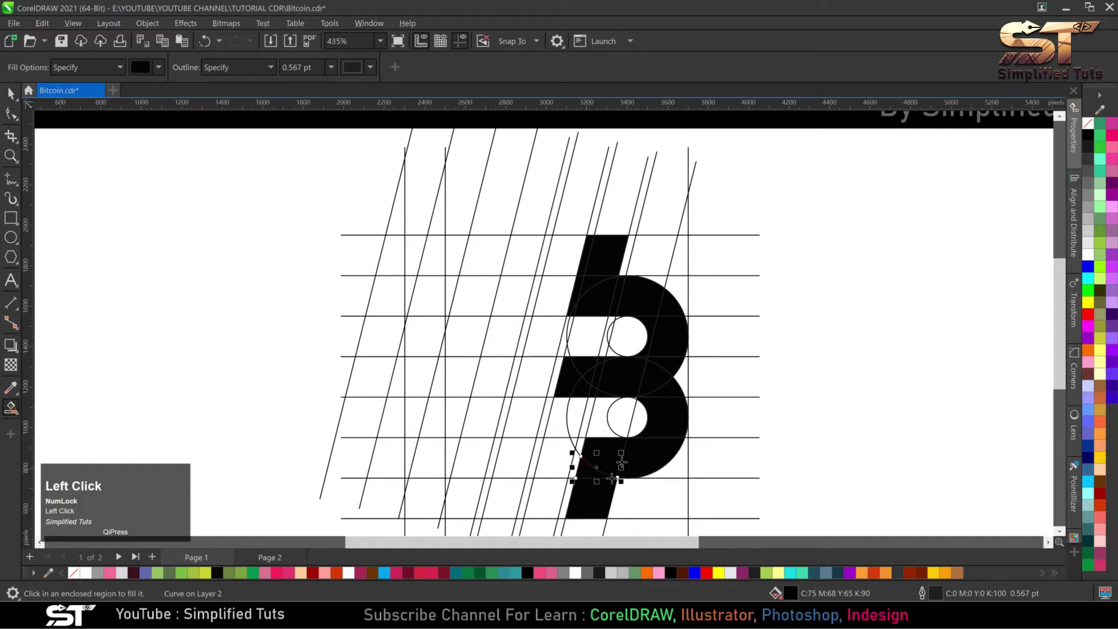
Fill the tiny unfilled gap between the middle bar and the top of the lower small circle in black.
scroll(613, 478, up, 1)
scroll(614, 476, up, 1)
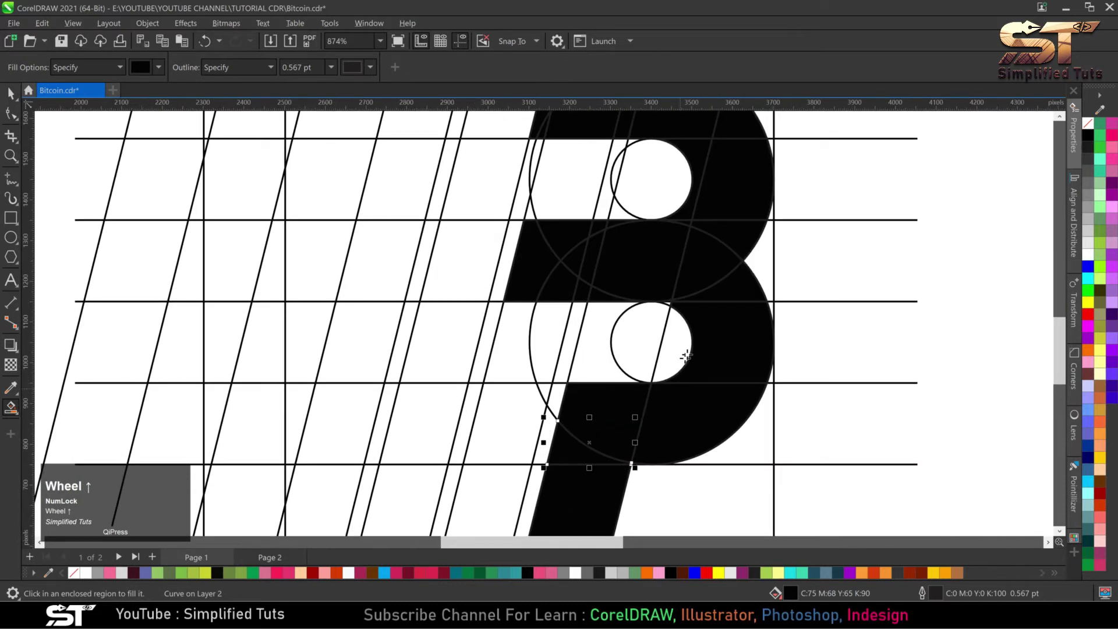
scroll(674, 307, up, 4)
click(665, 303)
scroll(706, 343, down, 3)
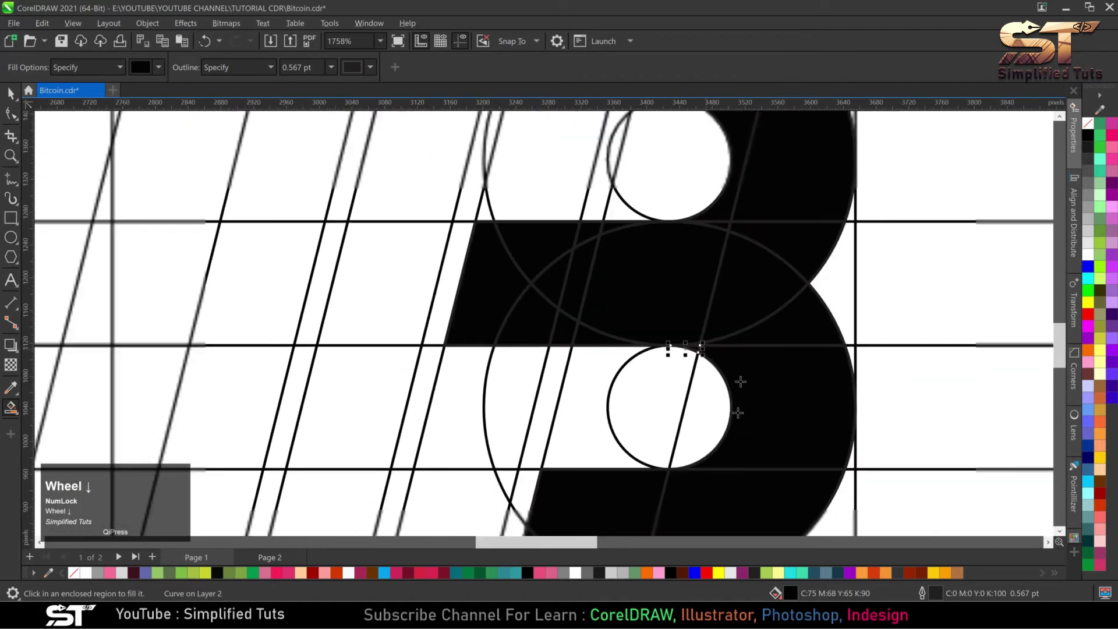
Fill the left letter's upper slanted prong and the adjoining part of its top bar in black, undoing the misplaced fill.
scroll(741, 379, down, 3)
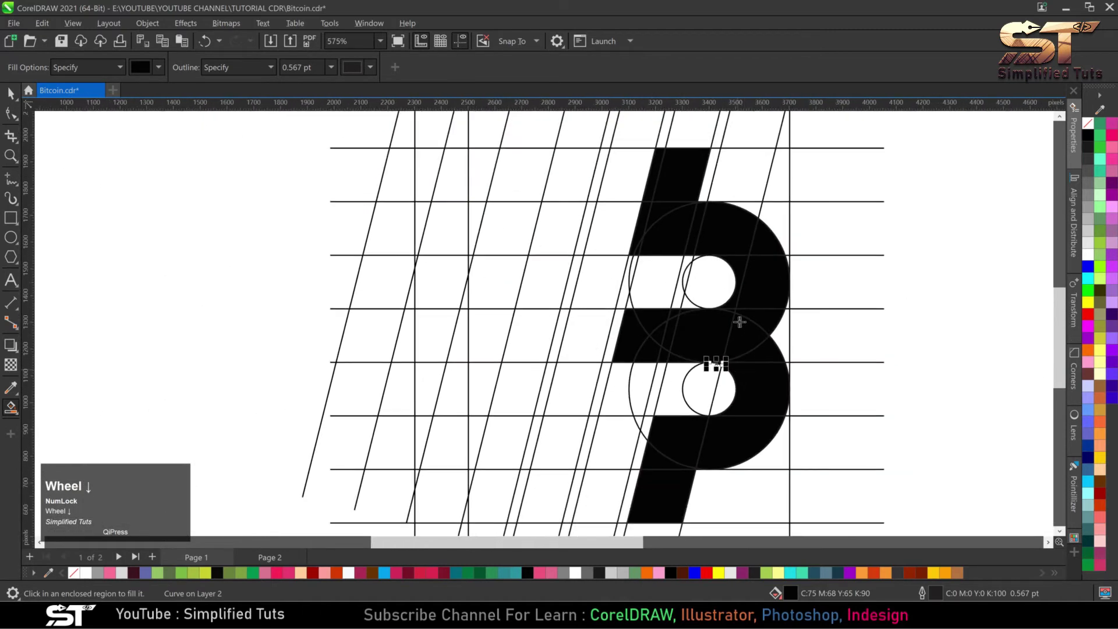
scroll(724, 281, down, 1)
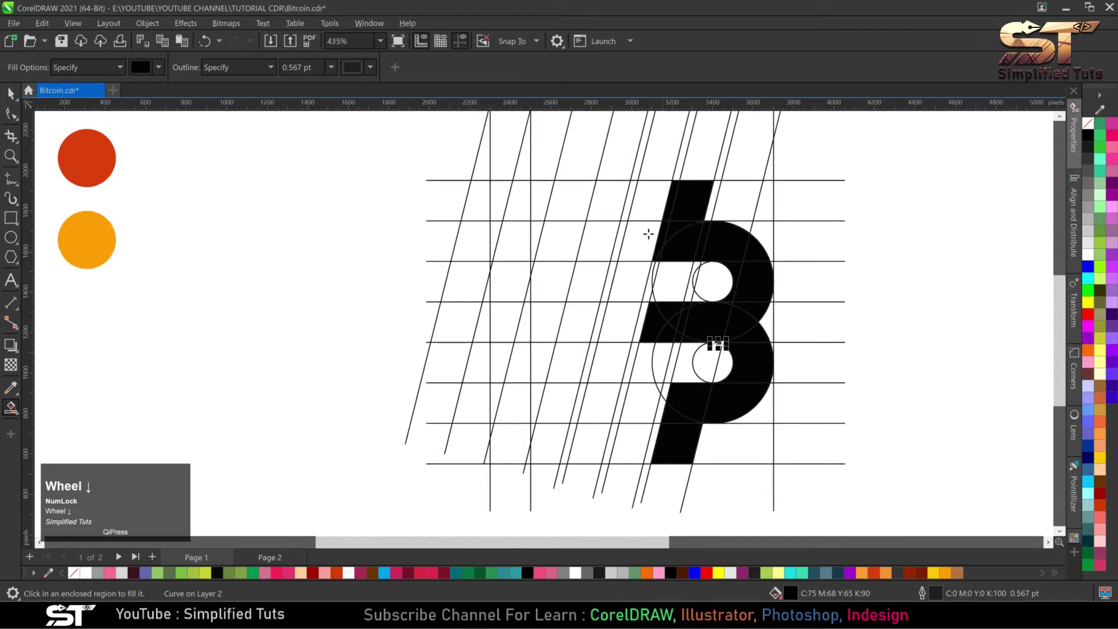
click(604, 194)
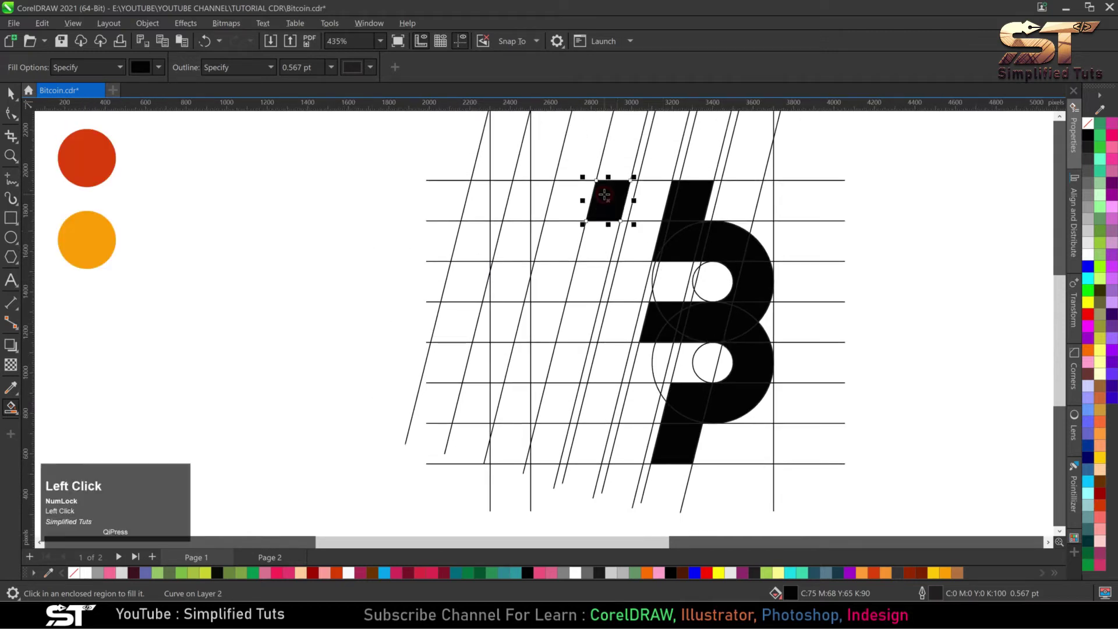
click(596, 242)
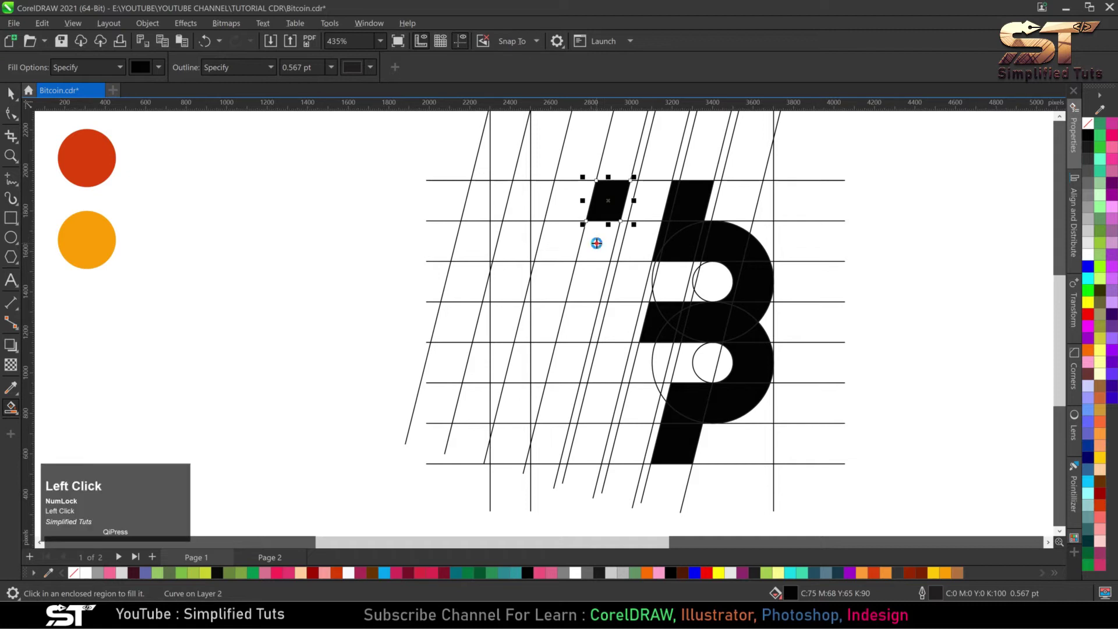
click(559, 241)
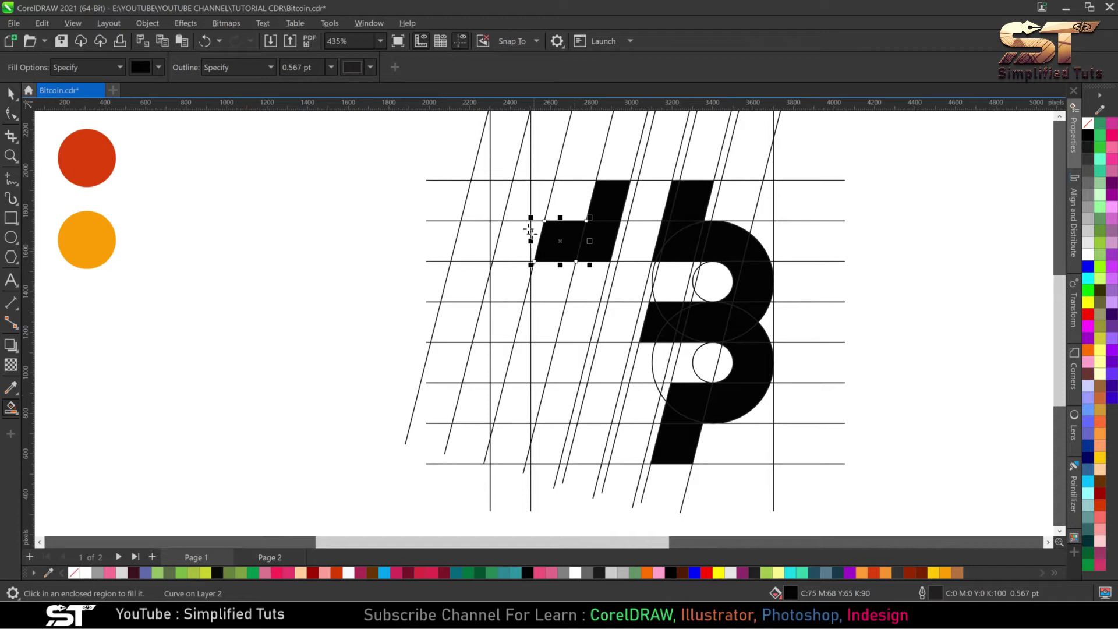
click(533, 230)
key(ctrl+z)
Fill the left letter's lower slanted foot and the bar section directly above it in black.
click(605, 461)
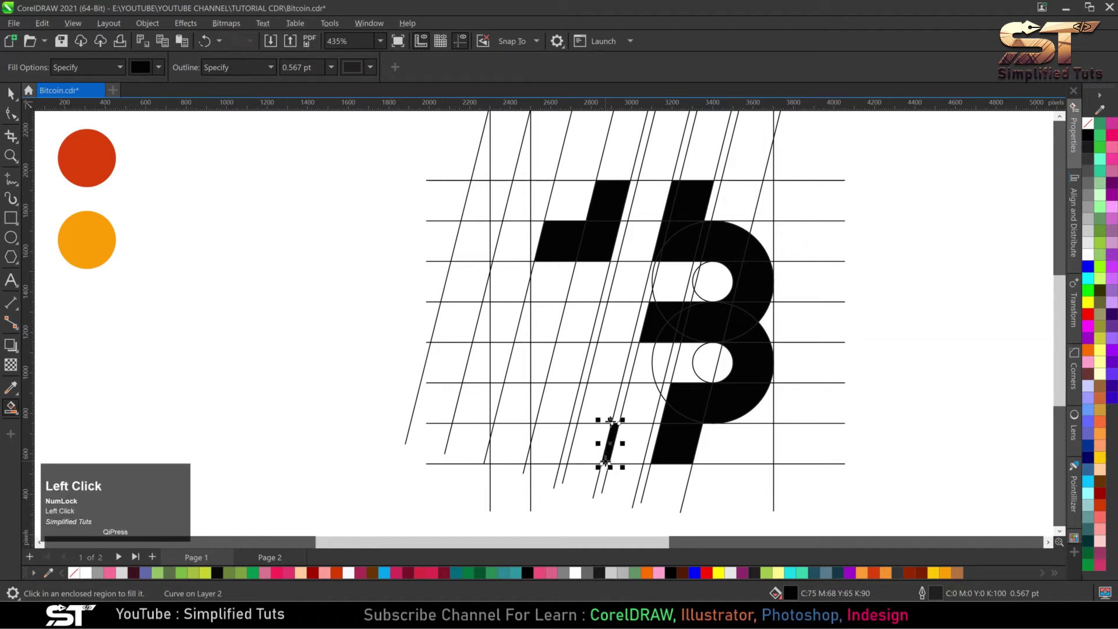
click(619, 404)
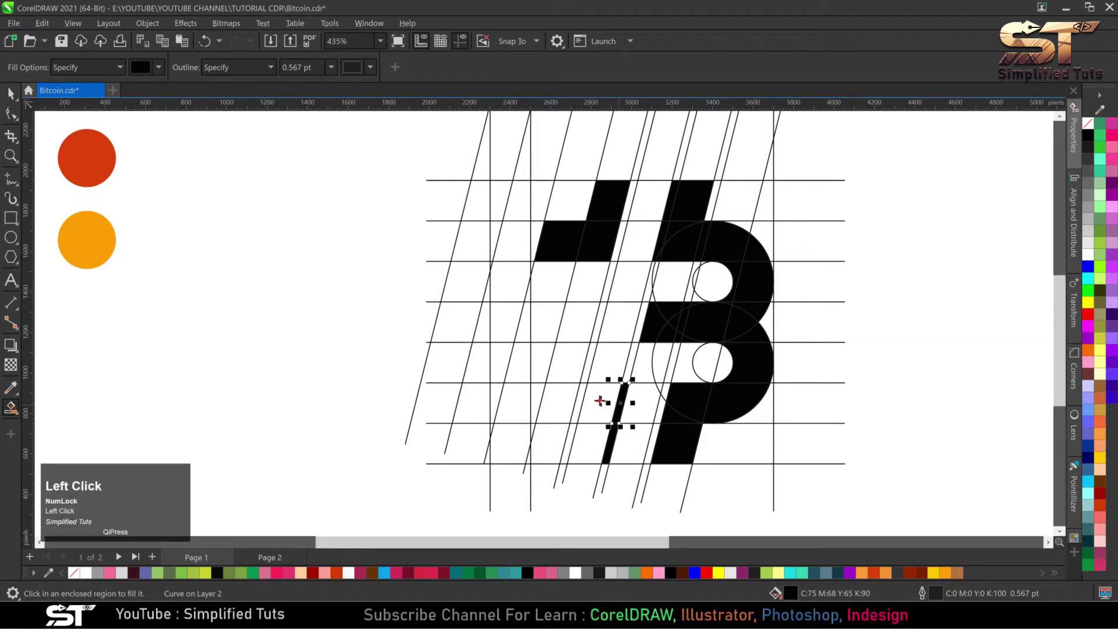
click(600, 401)
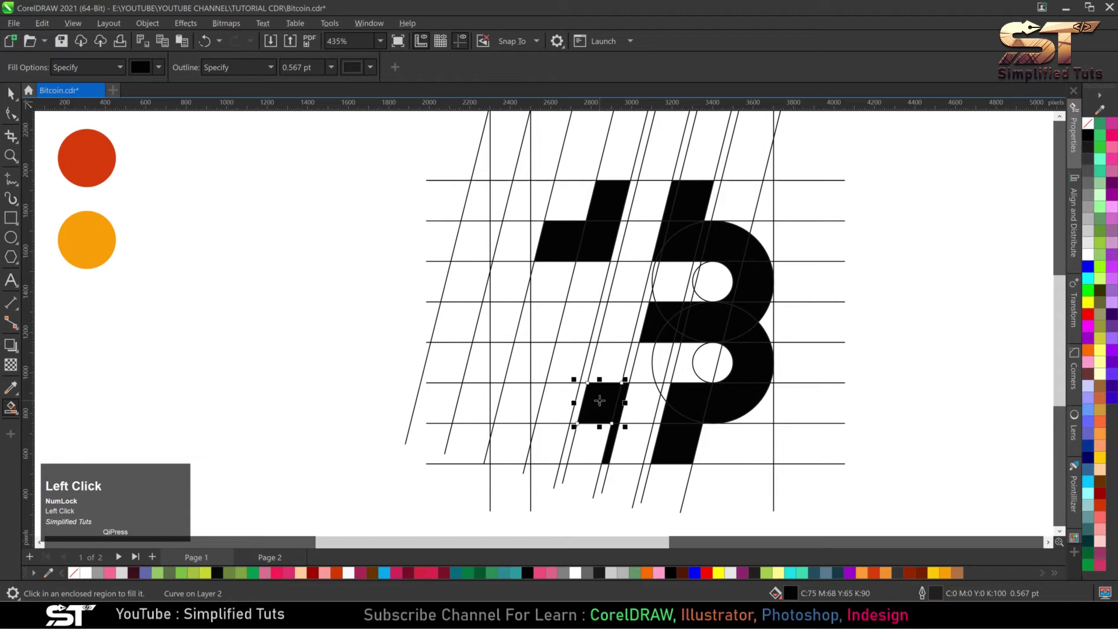
click(580, 400)
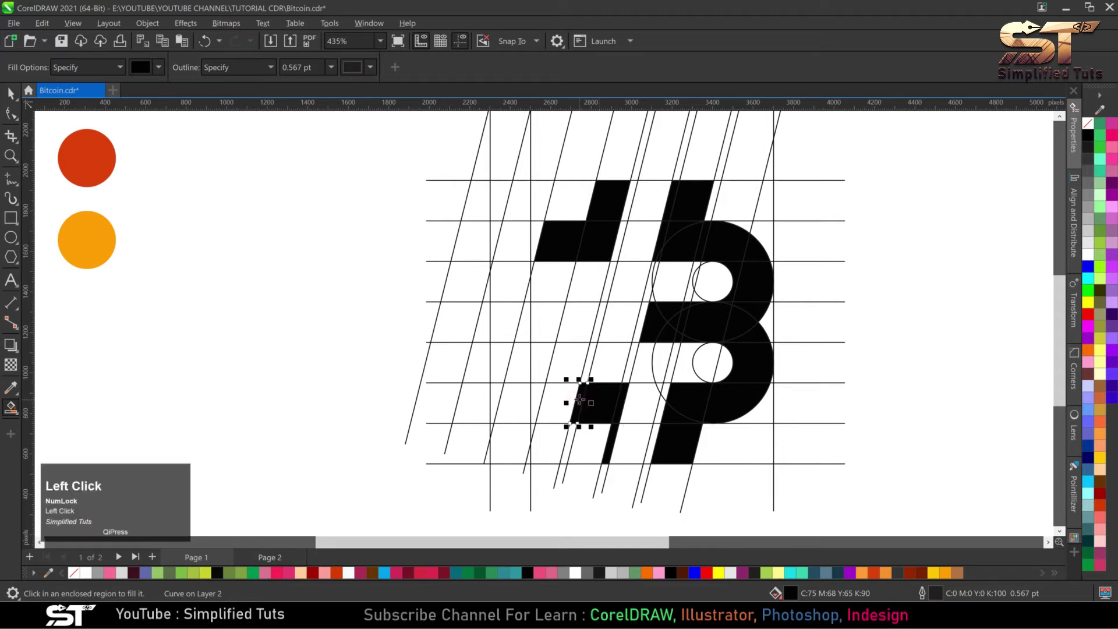
click(600, 457)
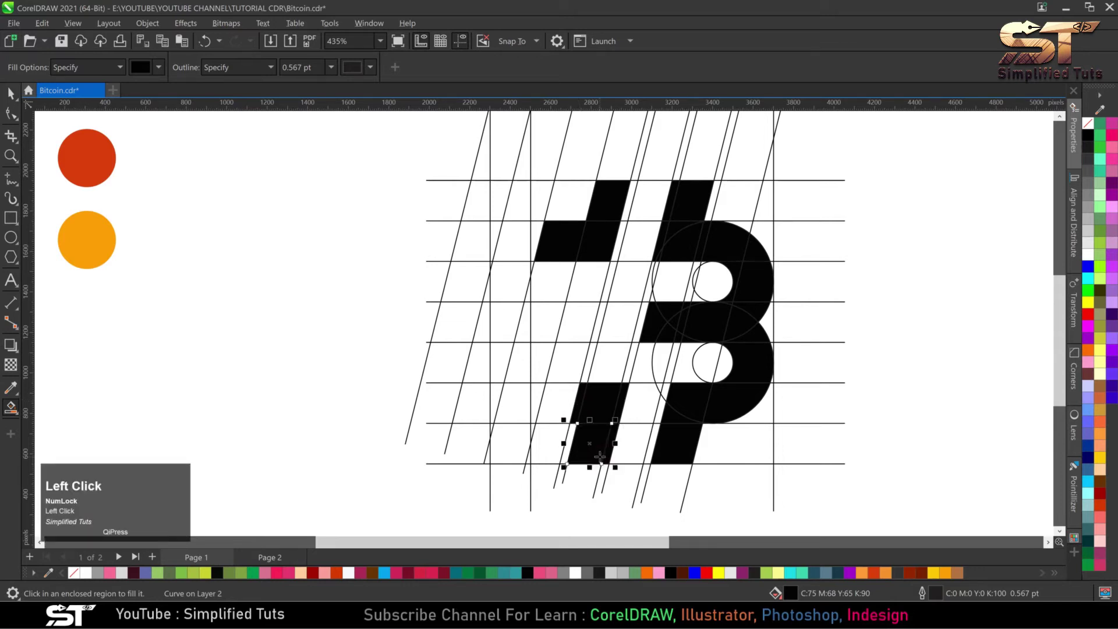
Extend the left letter's bottom bar in black to the outermost vertical guide line.
click(557, 401)
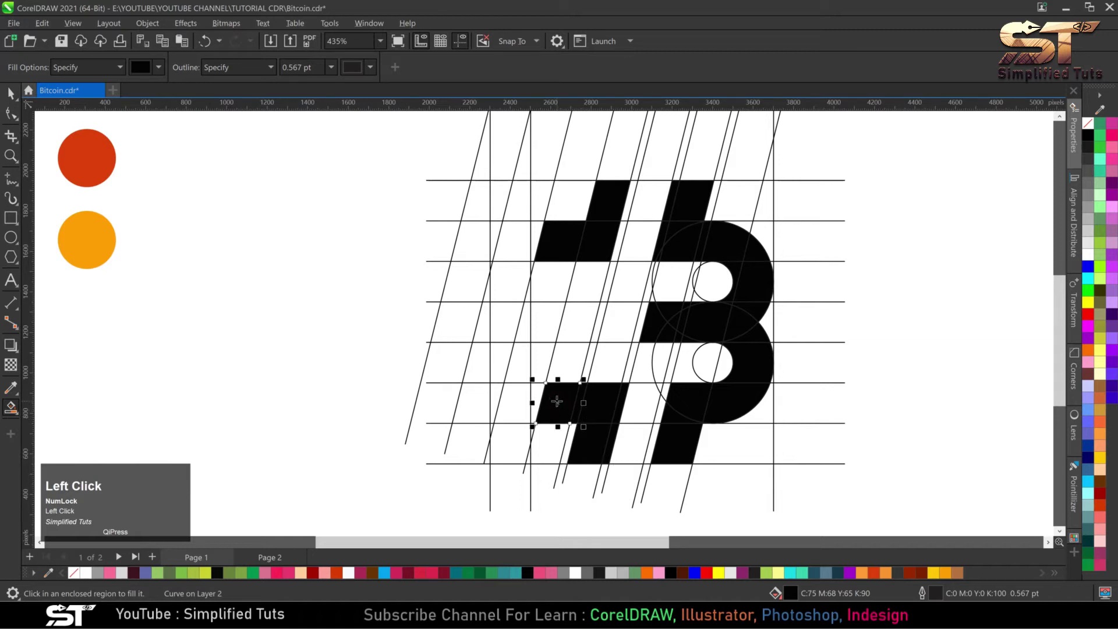
click(539, 398)
key(ctrl+z)
drag(533, 395, 547, 438)
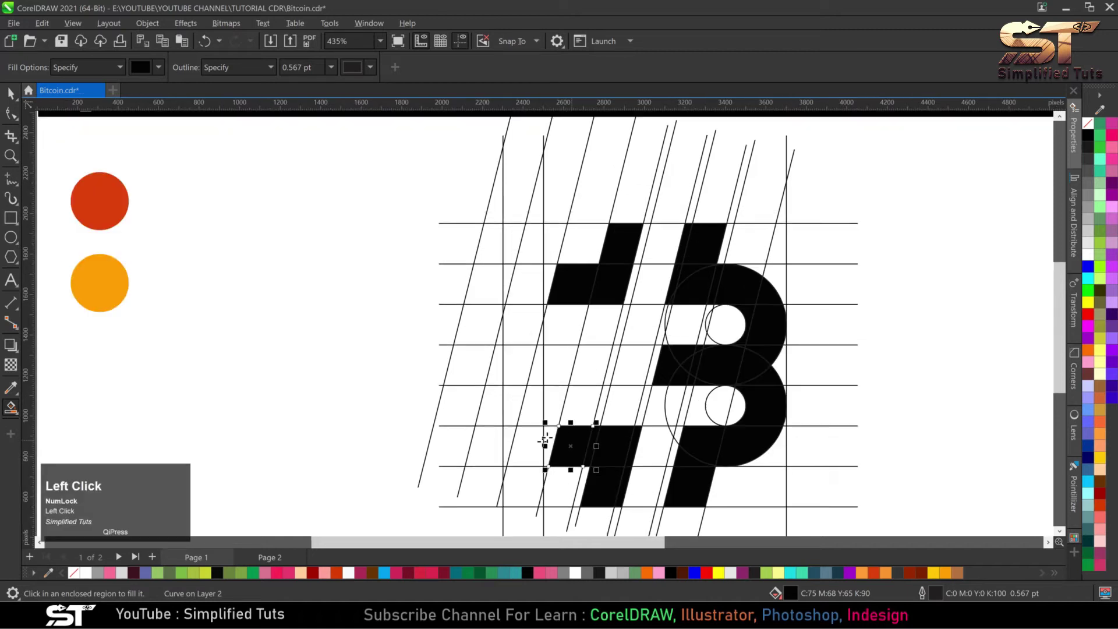
click(530, 440)
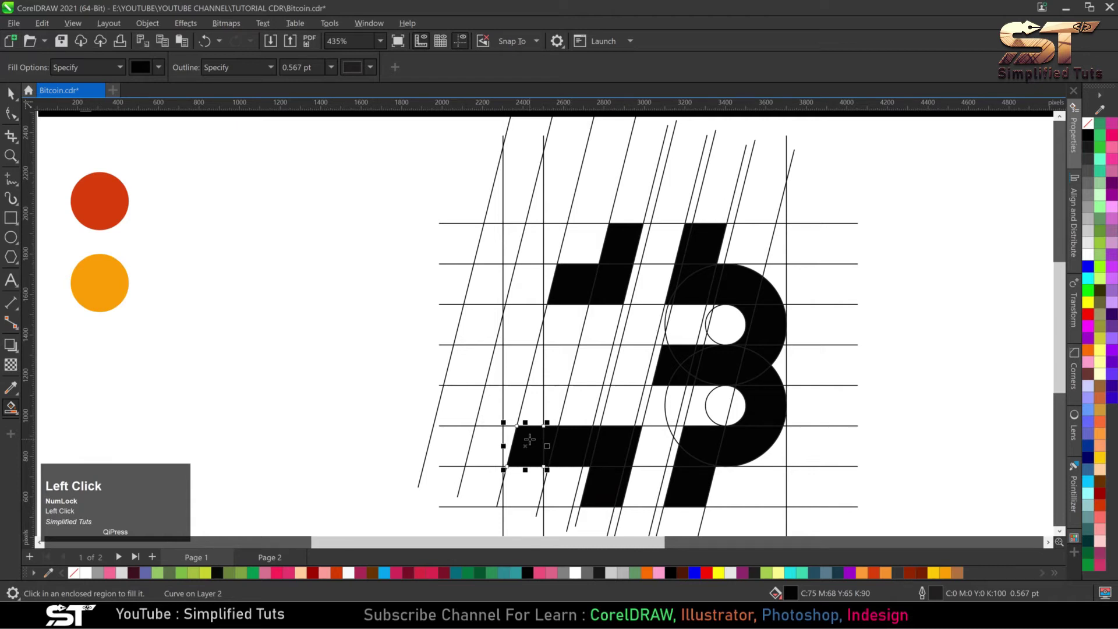
click(507, 436)
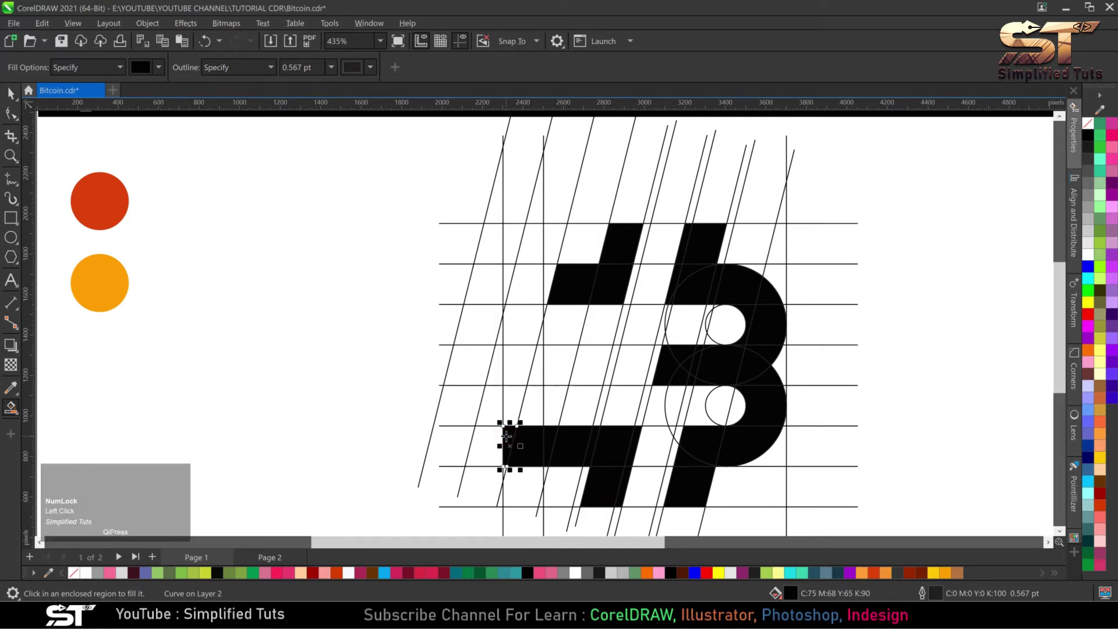
Fill the left letter's vertical stem between the two vertical guides in black and join it to the top bar.
click(508, 402)
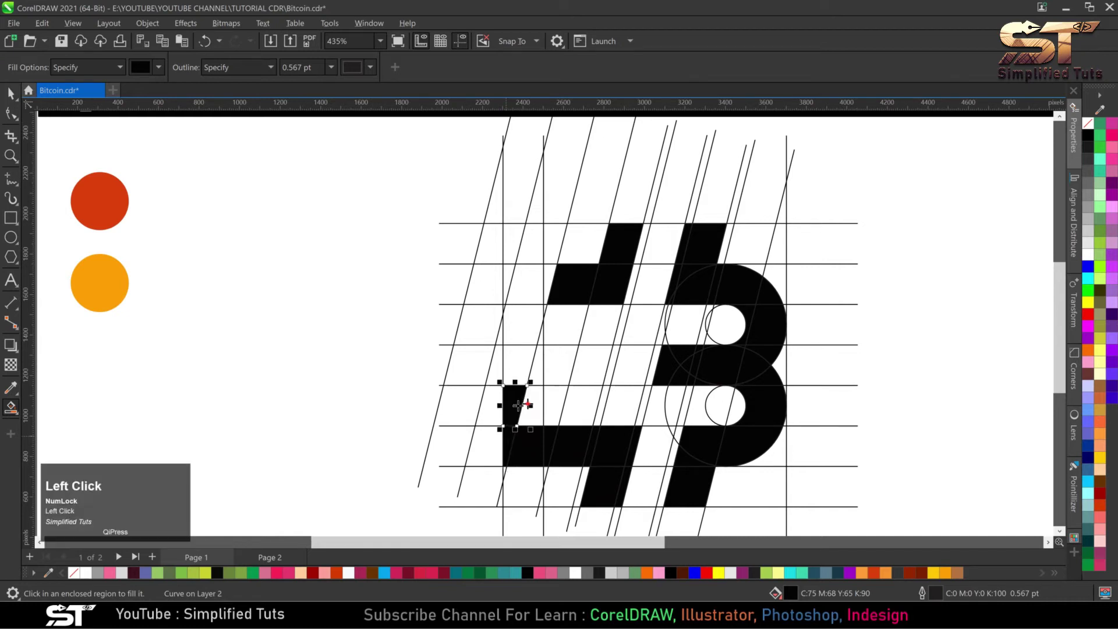
click(517, 360)
click(519, 324)
click(521, 284)
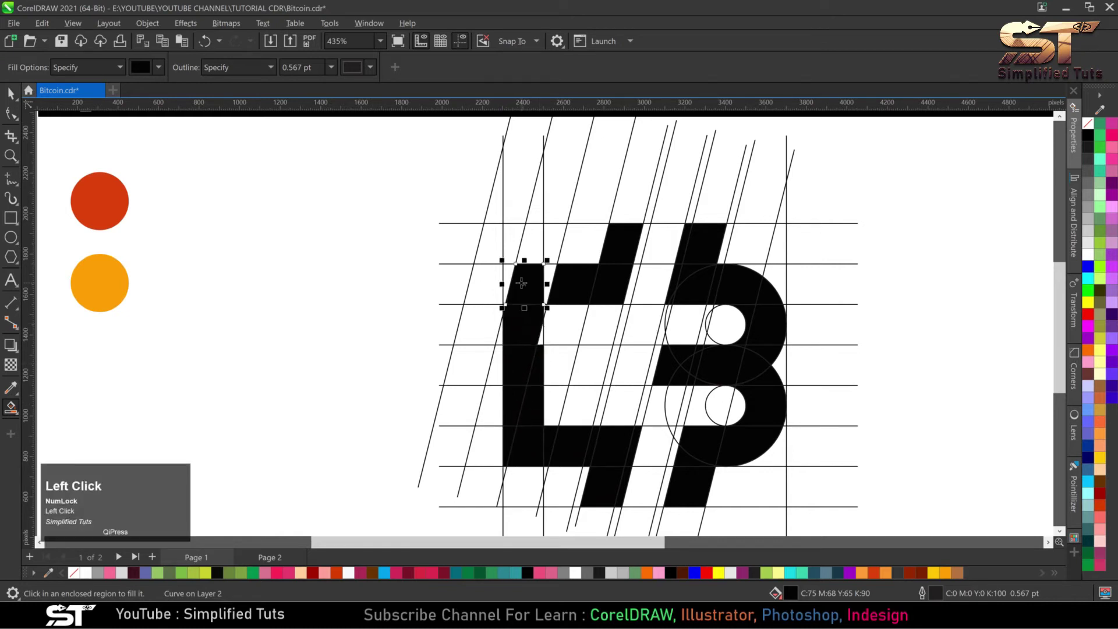
click(509, 285)
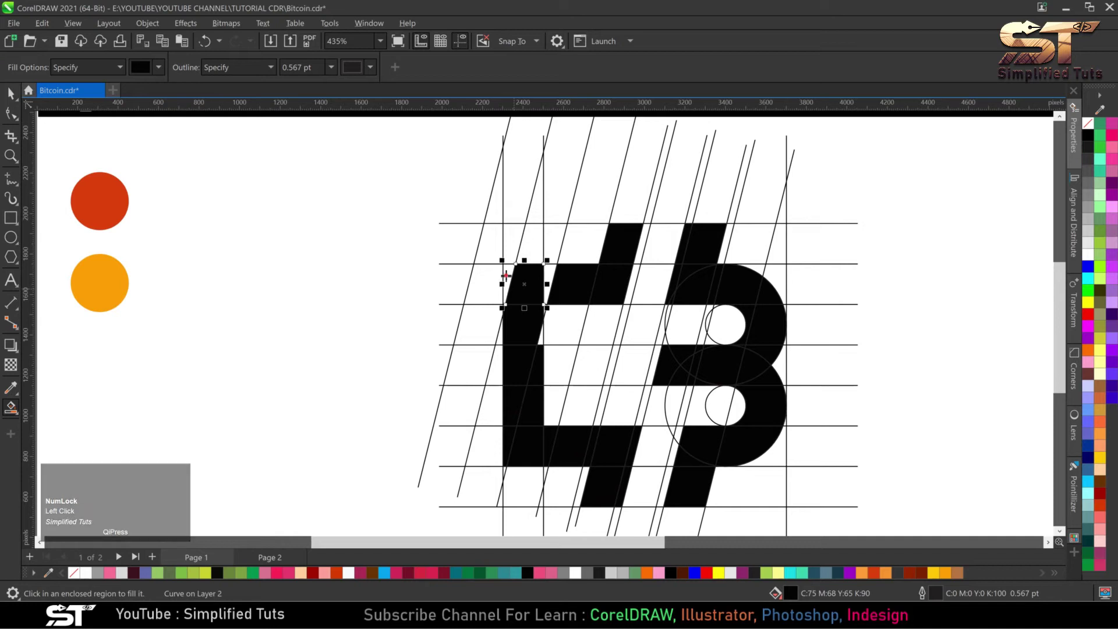
click(550, 274)
click(539, 343)
Fill the small wedges just below the top bar on both edges of the vertical stem in black.
scroll(531, 324, up, 5)
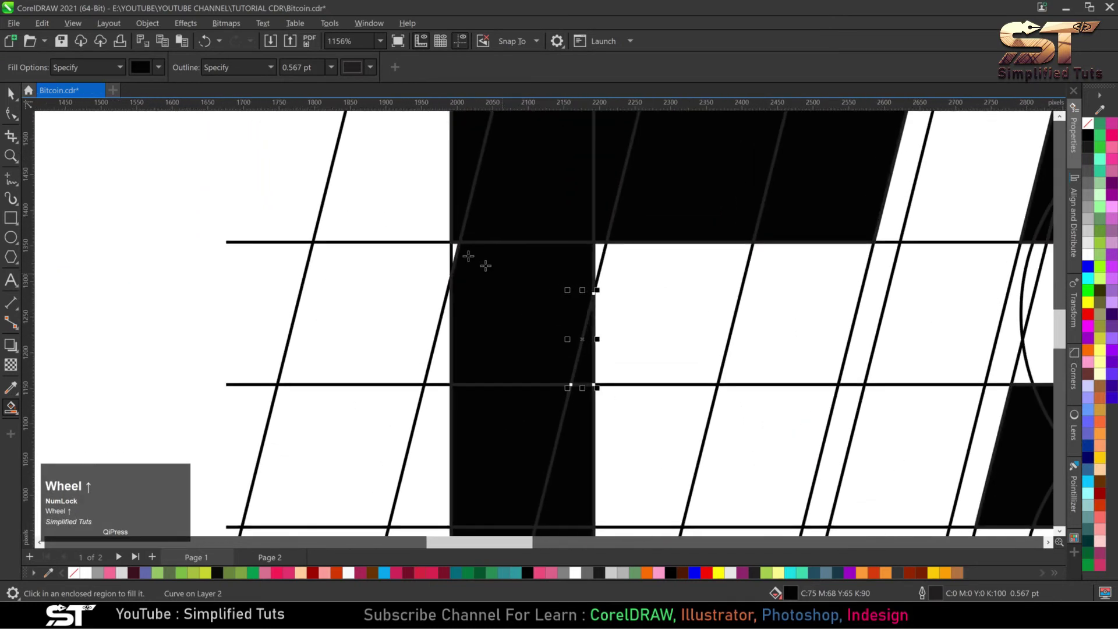
scroll(455, 246, up, 1)
click(455, 248)
click(597, 250)
scroll(507, 282, down, 3)
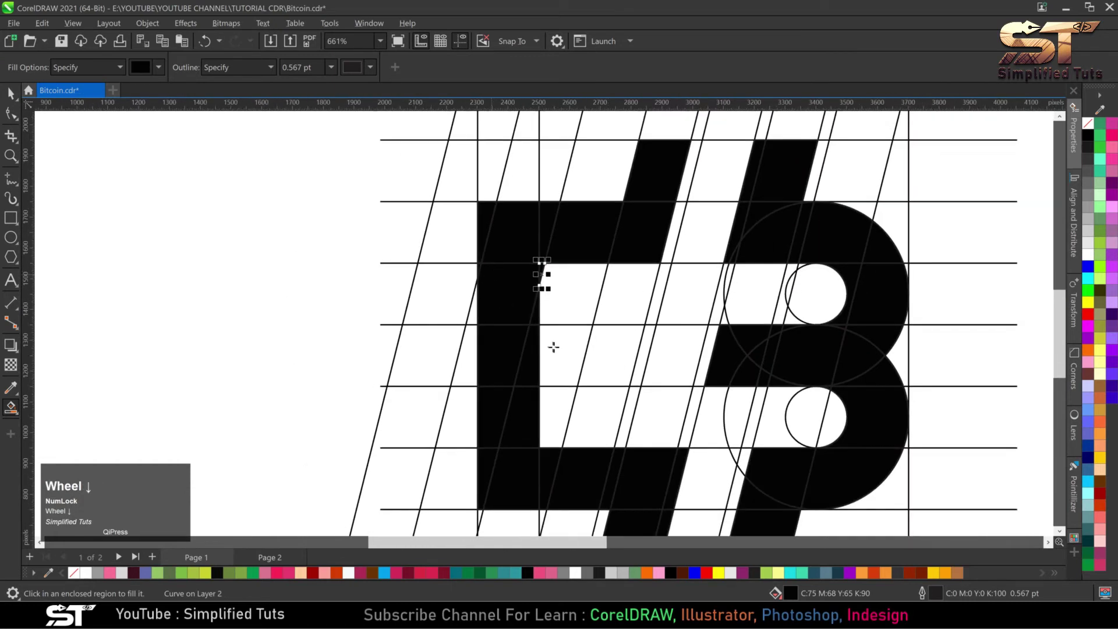
Fill the row of middle regions in black to connect the left stem to the B's middle bar.
click(556, 348)
click(609, 350)
click(650, 349)
click(691, 348)
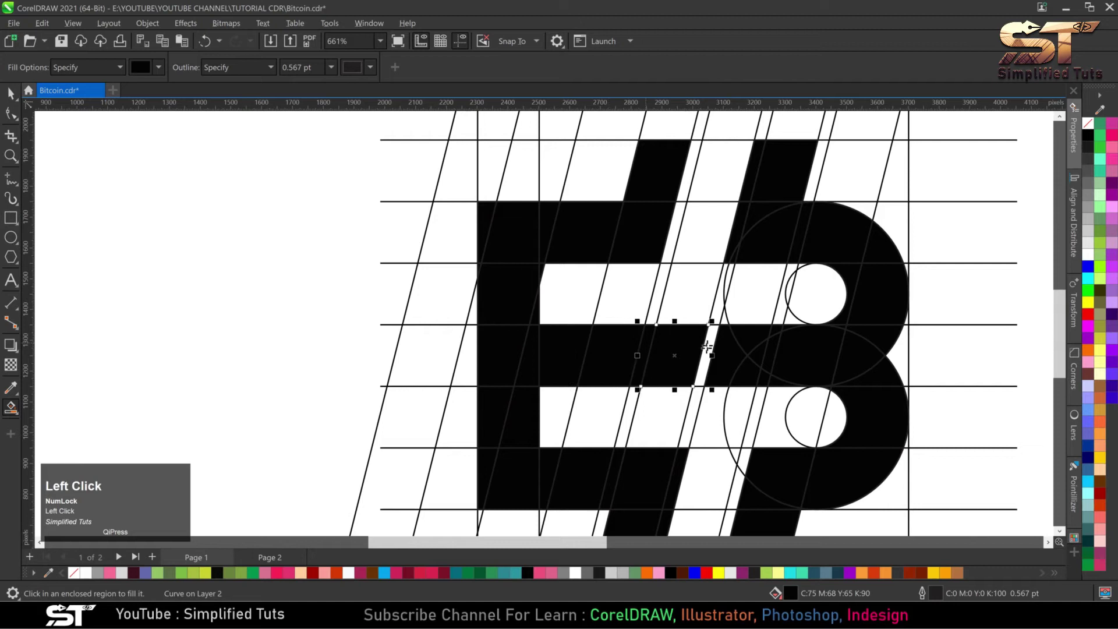
click(708, 346)
Delete the stray black wedge in the inner corner where the left stem meets the top bar.
scroll(652, 356, down, 2)
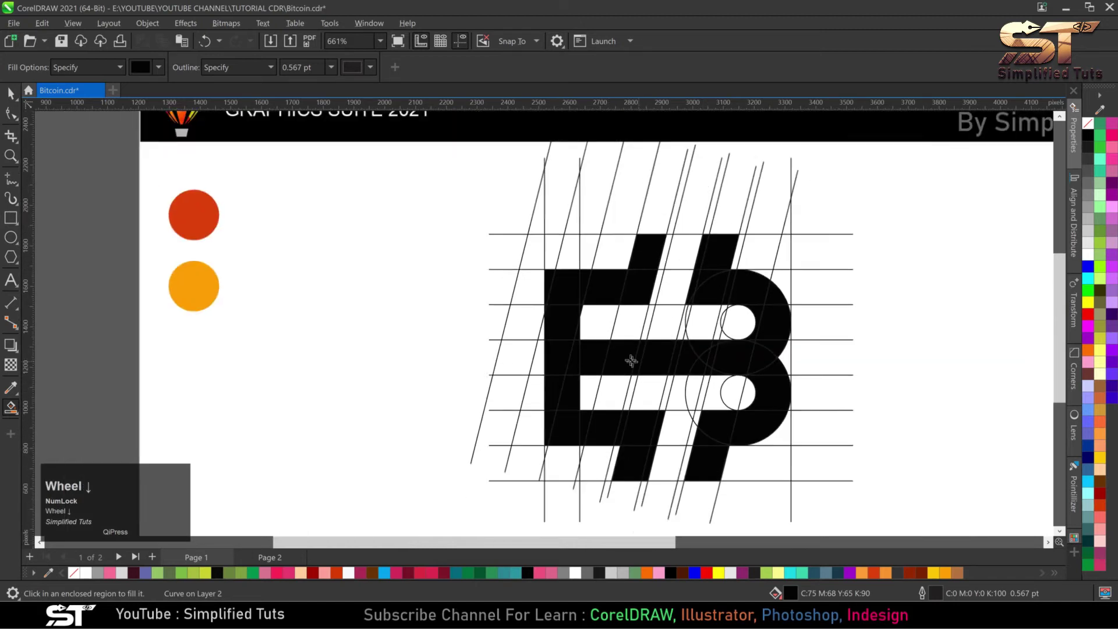
scroll(629, 347, down, 1)
scroll(629, 346, up, 3)
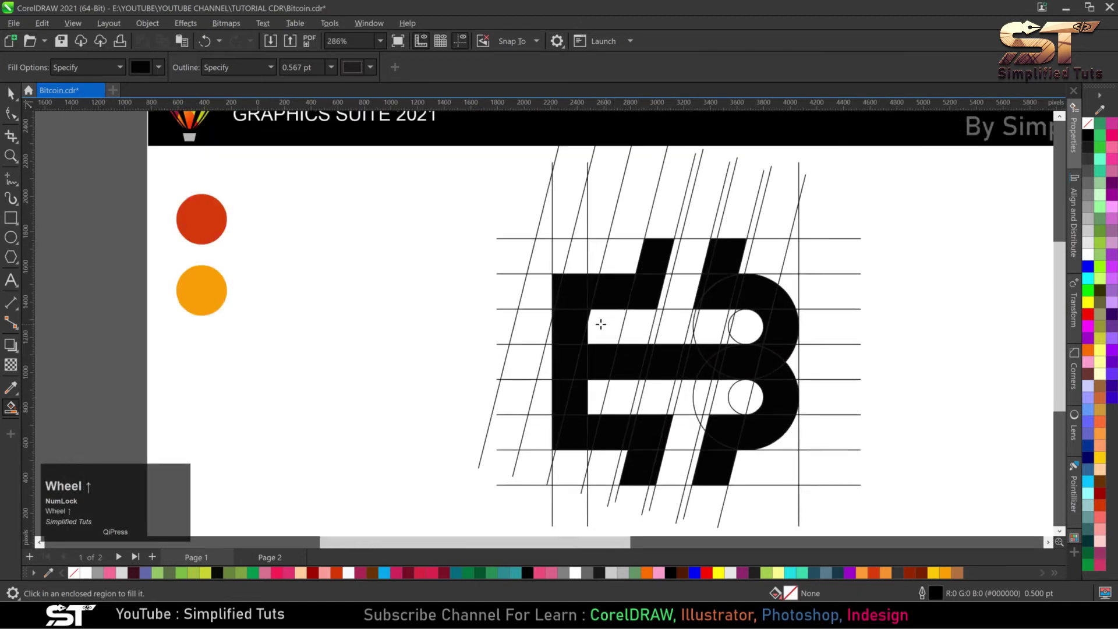
scroll(548, 332, down, 1)
scroll(548, 332, up, 5)
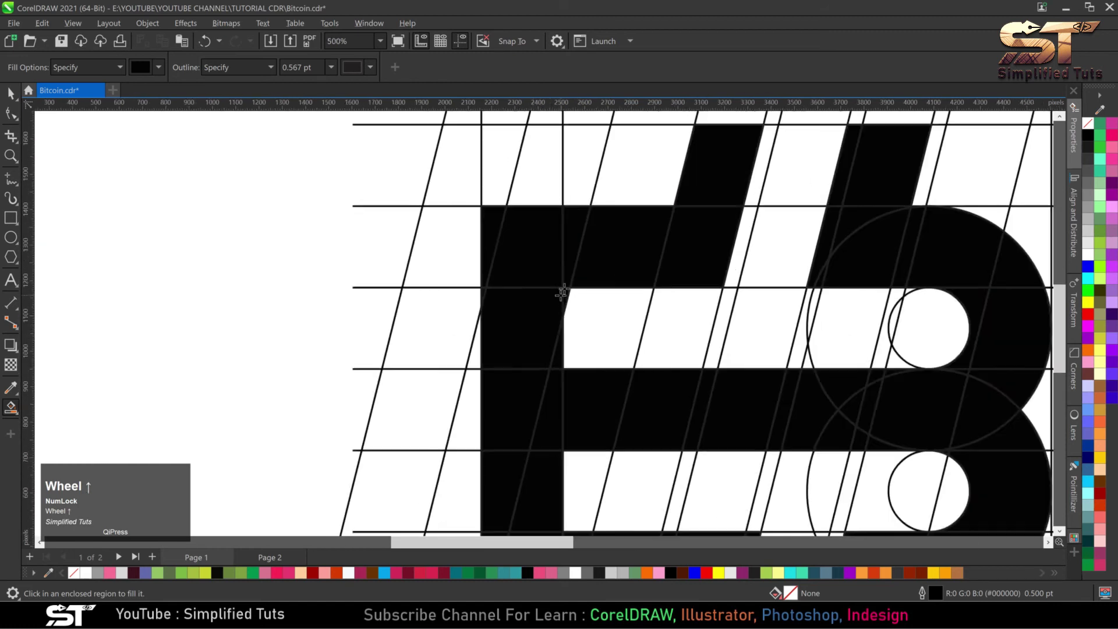
click(10, 93)
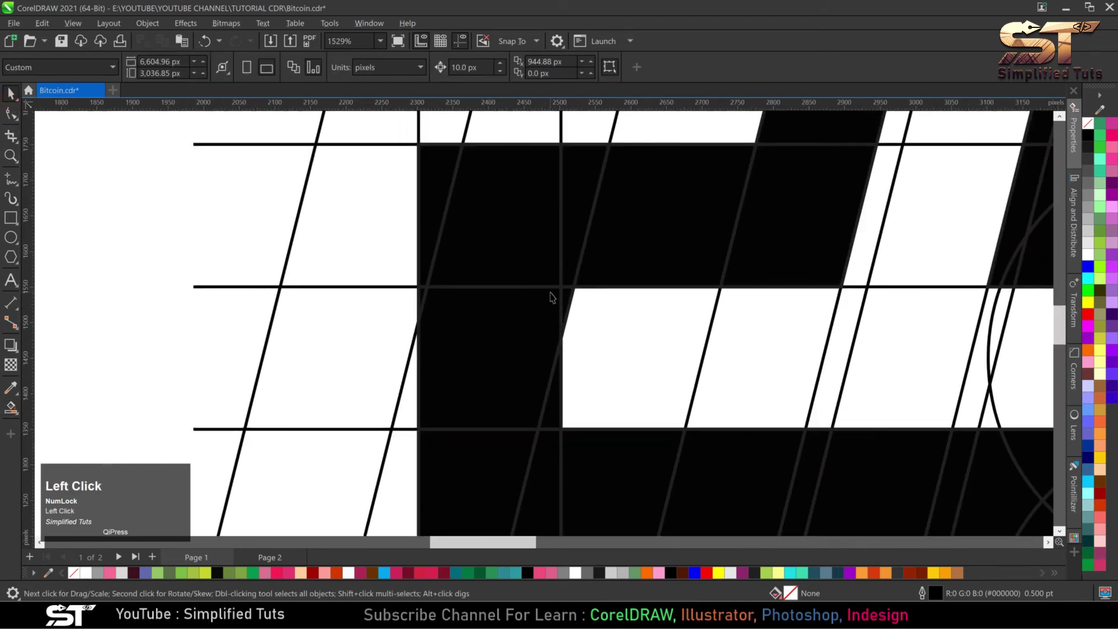
scroll(571, 318, down, 3)
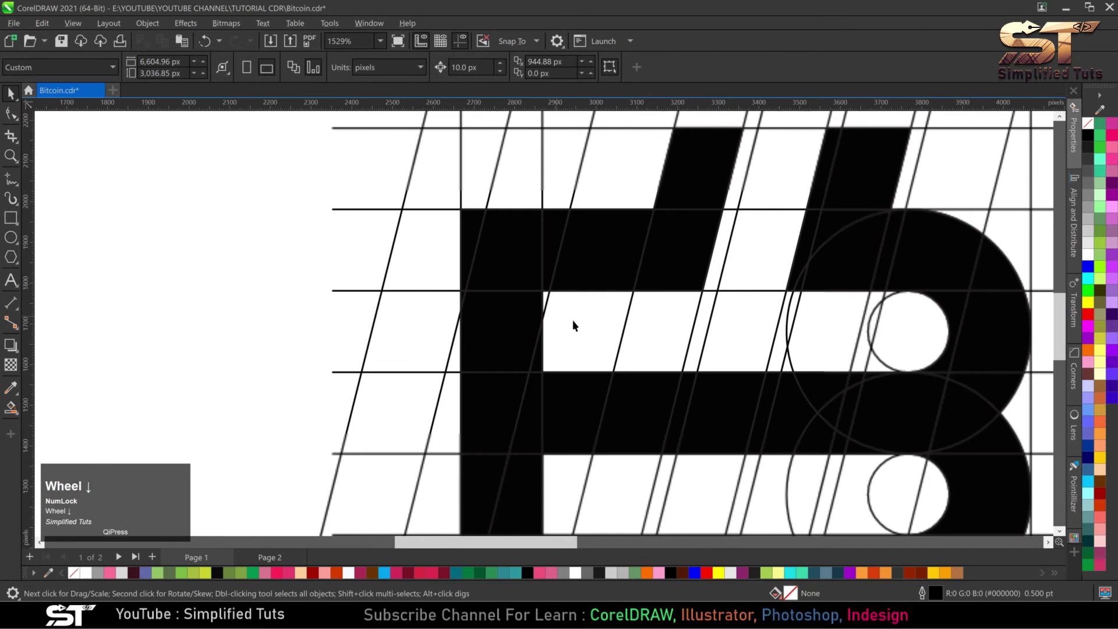
Select all the construction lines and circles and move them clear of the logo to its right.
scroll(563, 239, down, 5)
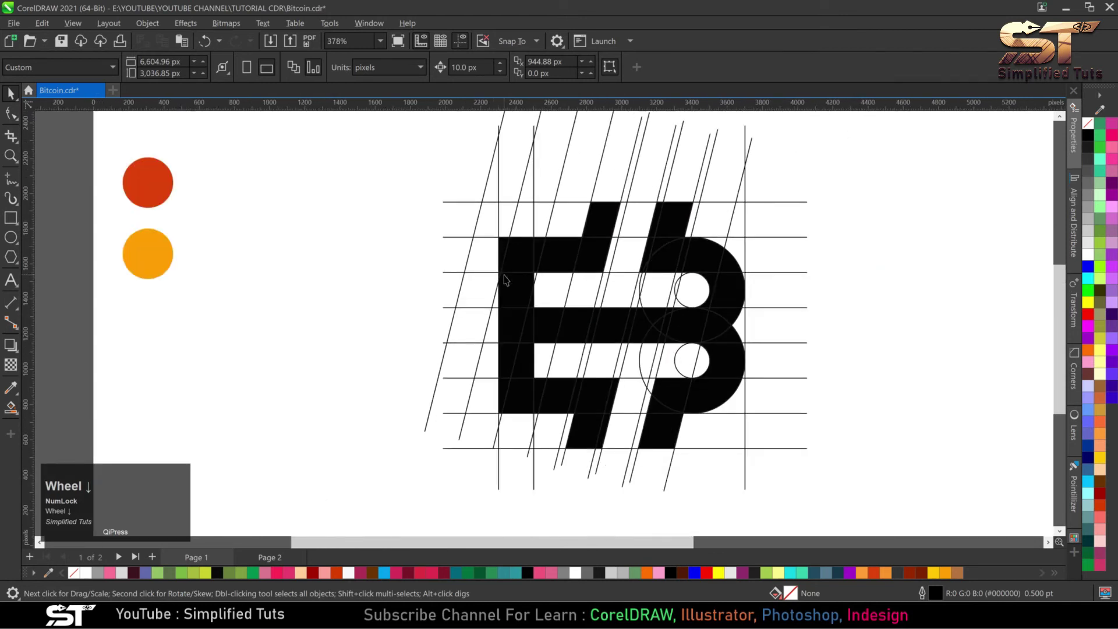
scroll(505, 279, down, 2)
drag(509, 217, 836, 242)
key(ctrl+z)
shift+click(694, 234)
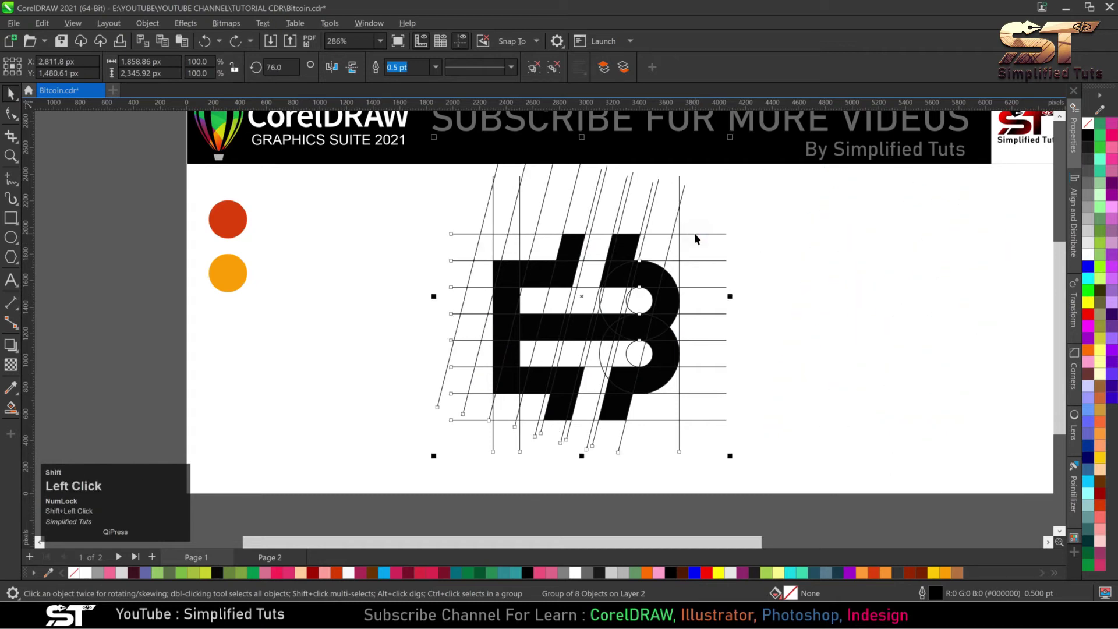
drag(574, 302, 900, 312)
scroll(594, 331, down, 1)
Select all the black logo pieces, remove their outlines and weld them into a single curve.
drag(676, 487, 467, 212)
right_click(1090, 123)
click(401, 67)
click(430, 138)
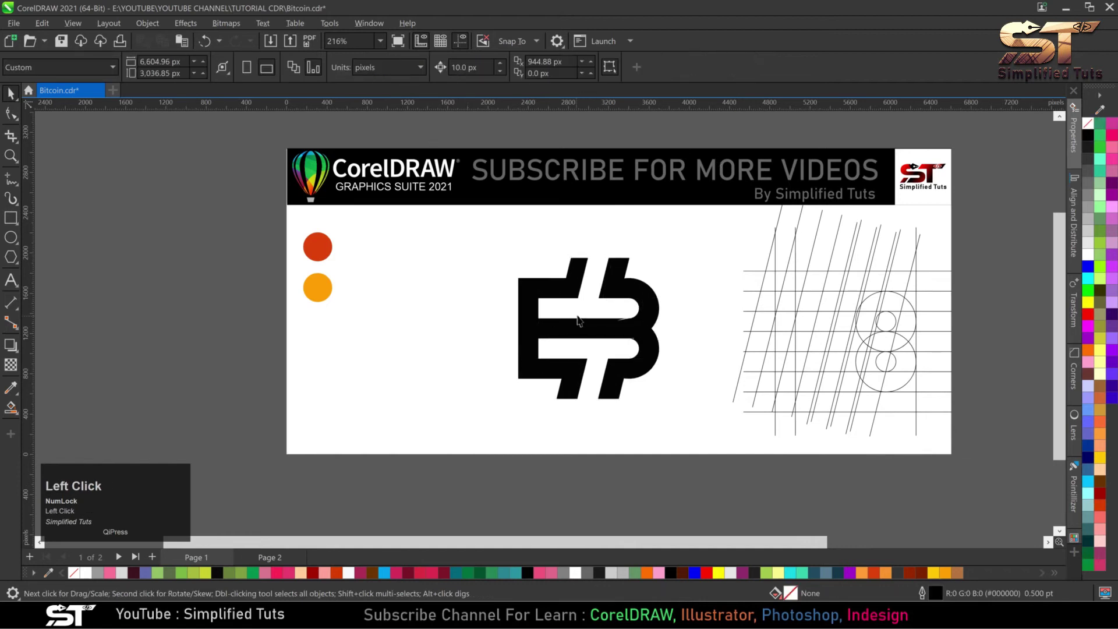
Edit the welded logo's nodes and delete the stray nodes projecting into the black at the upper counter's lower rounded end.
scroll(626, 333, up, 5)
click(635, 318)
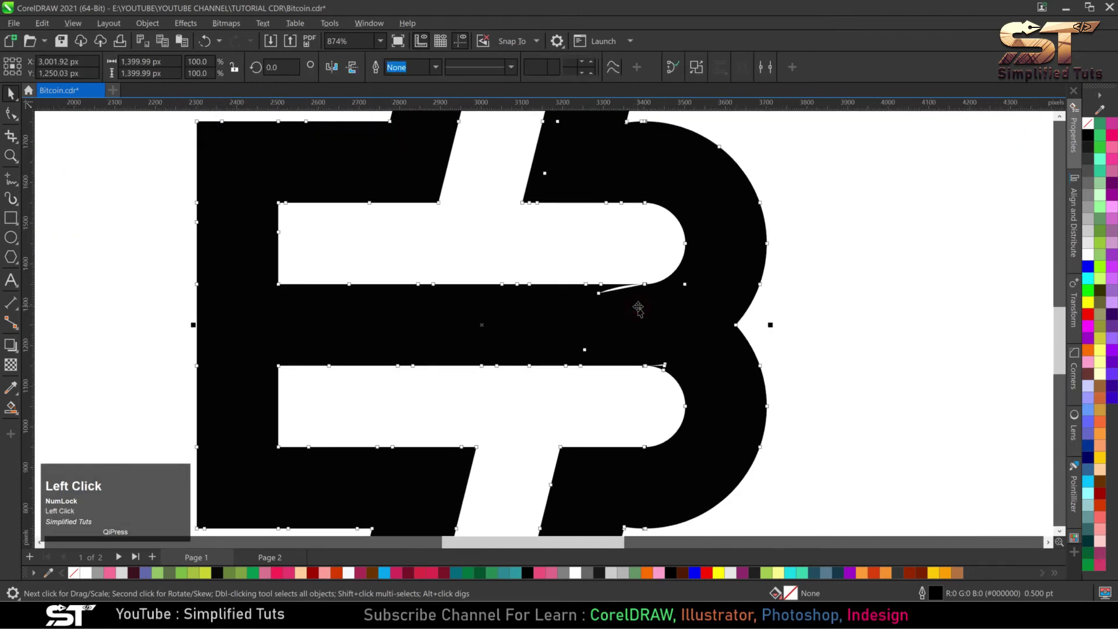
click(10, 116)
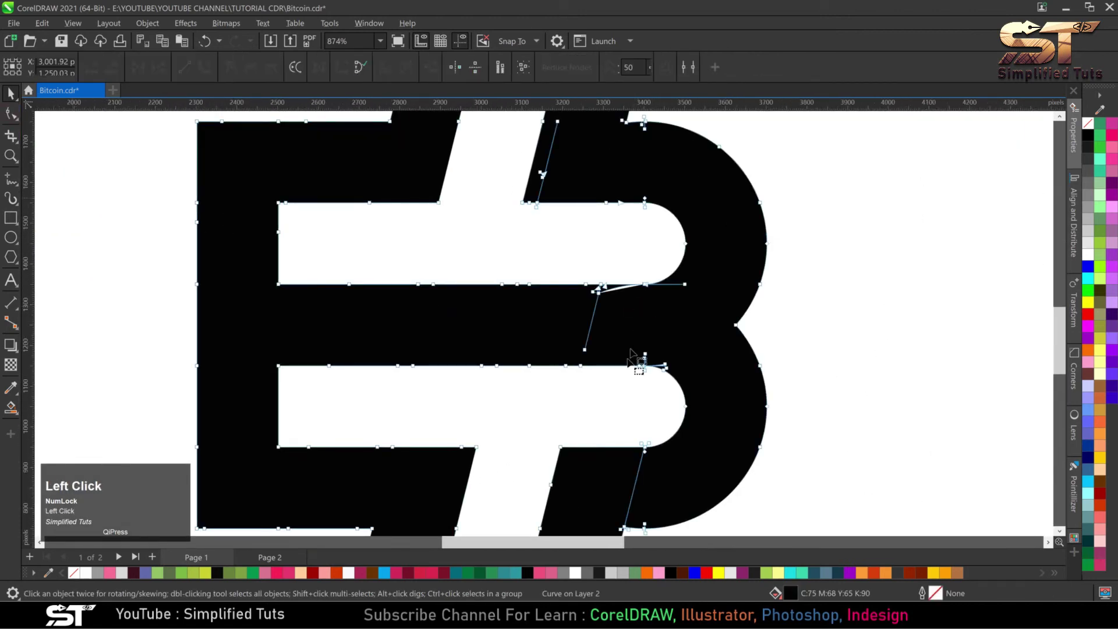
scroll(611, 364, up, 1)
drag(609, 366, 530, 306)
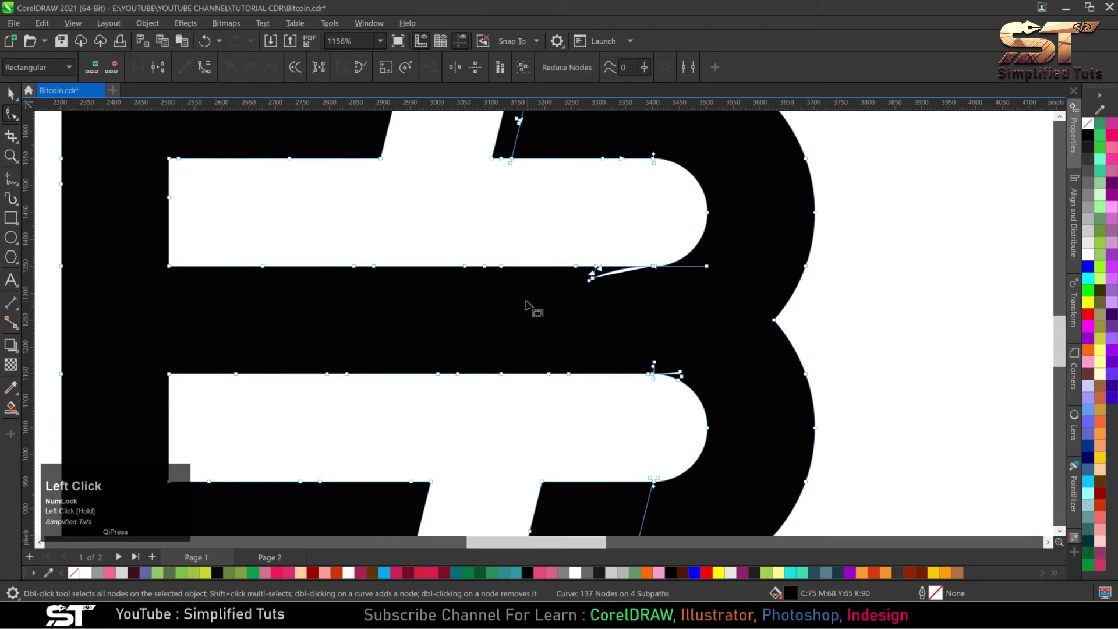
drag(730, 297, 702, 258)
key(Delete)
scroll(641, 335, down, 1)
scroll(611, 262, down, 1)
Delete the nodes of the leftover slanted segment inside the black bar above the upper counter, beside the diagonal gap.
scroll(599, 187, up, 3)
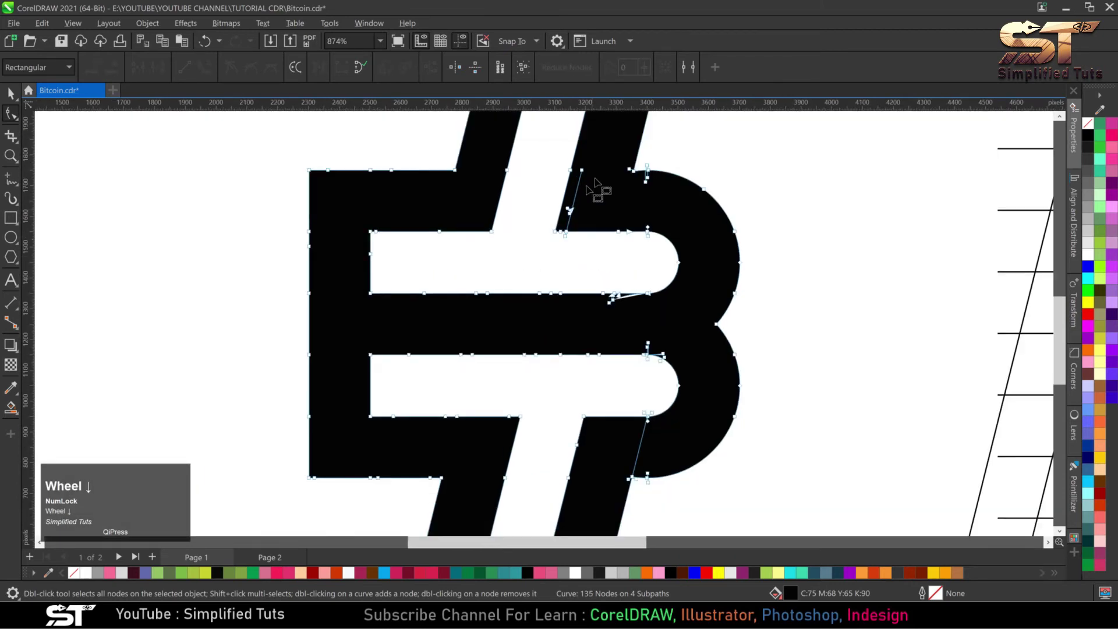
drag(578, 165, 560, 242)
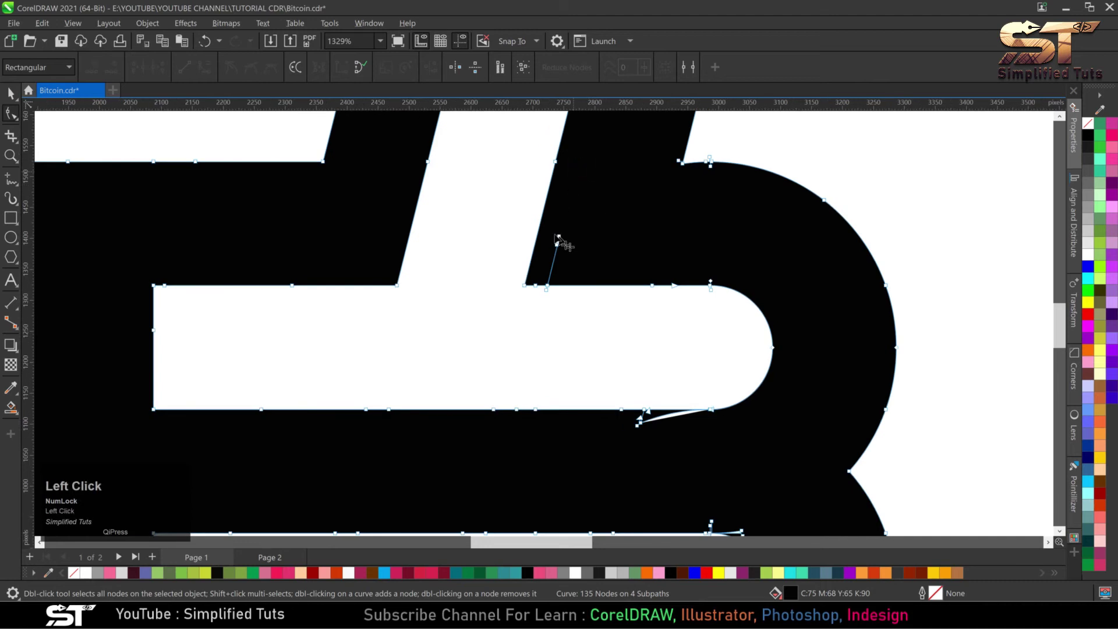
scroll(569, 282, up, 3)
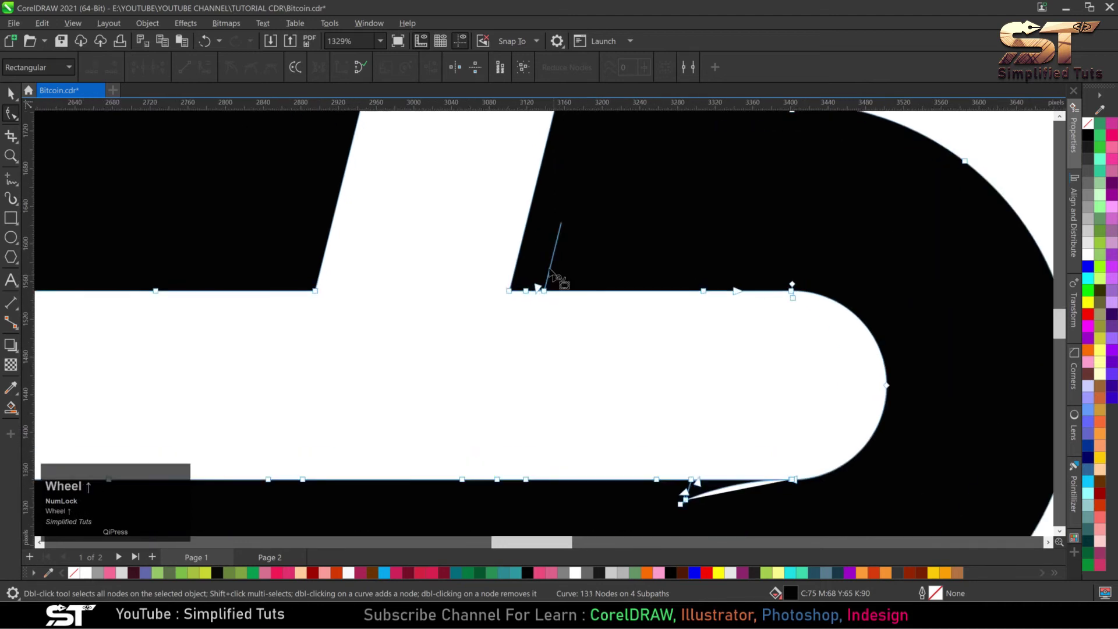
scroll(553, 317, up, 1)
click(533, 312)
key(Delete)
scroll(525, 280, down, 1)
scroll(524, 251, down, 2)
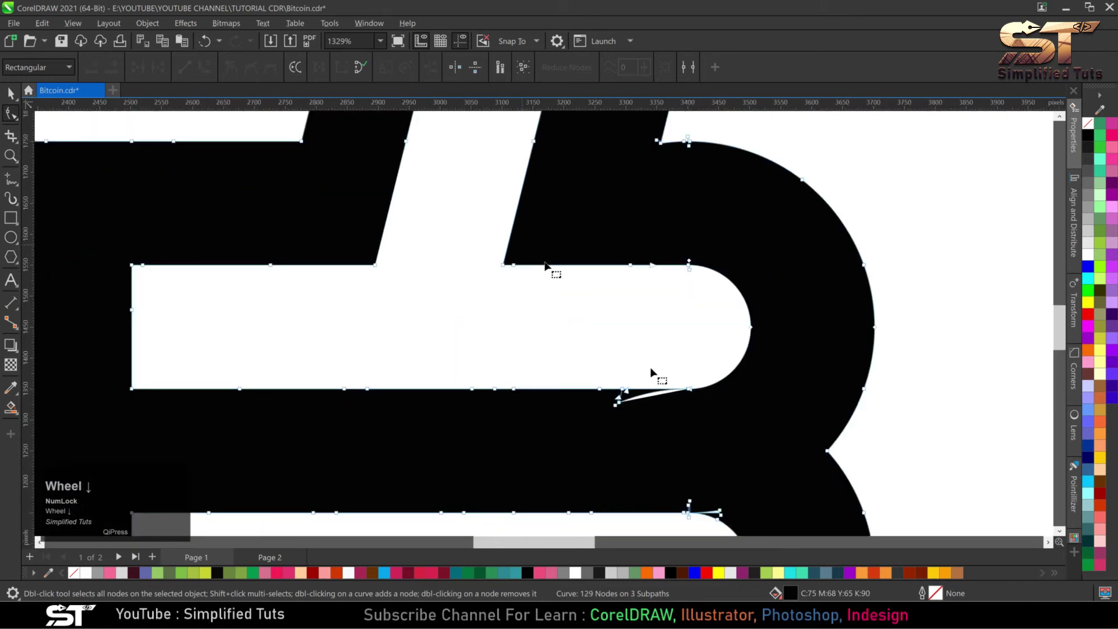
Delete the nodes forming the white sliver below the upper counter's bottom edge.
scroll(671, 404, up, 3)
scroll(565, 422, up, 1)
drag(519, 339, 569, 440)
key(Delete)
key(Delete)
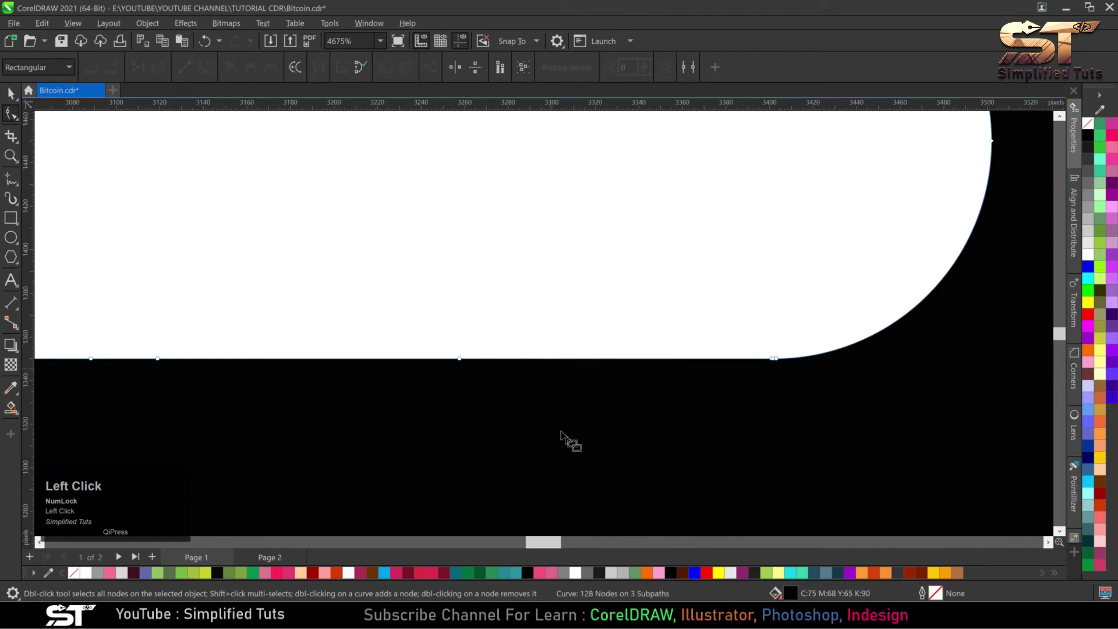
scroll(663, 295, down, 1)
scroll(662, 292, down, 5)
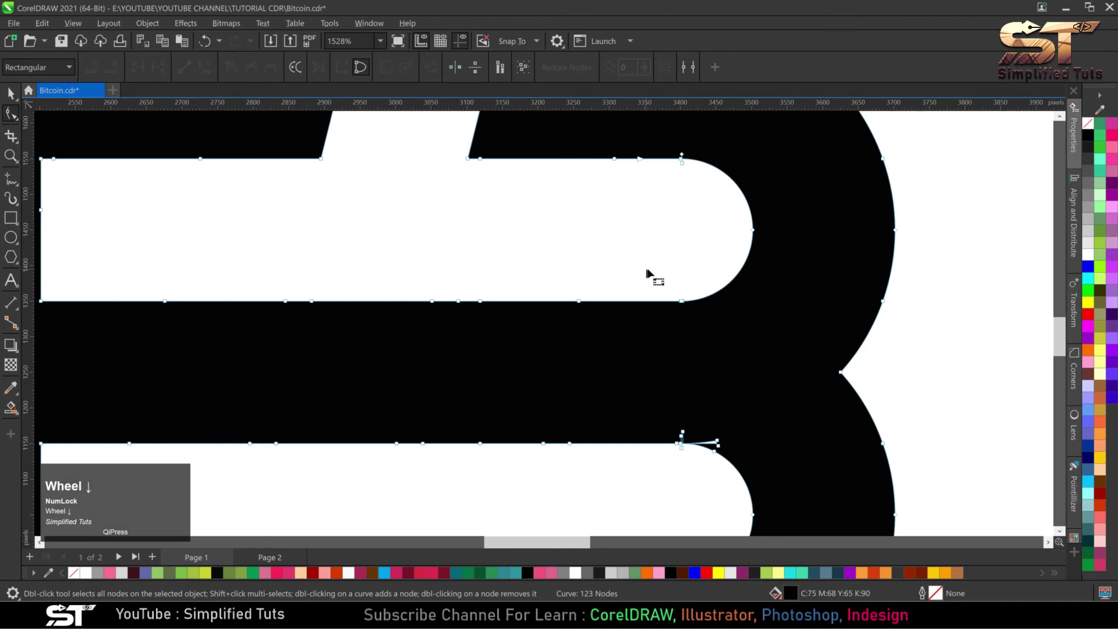
Delete the tip nodes of the thin white sliver at the lower counter's upper rounded end.
scroll(701, 412, up, 4)
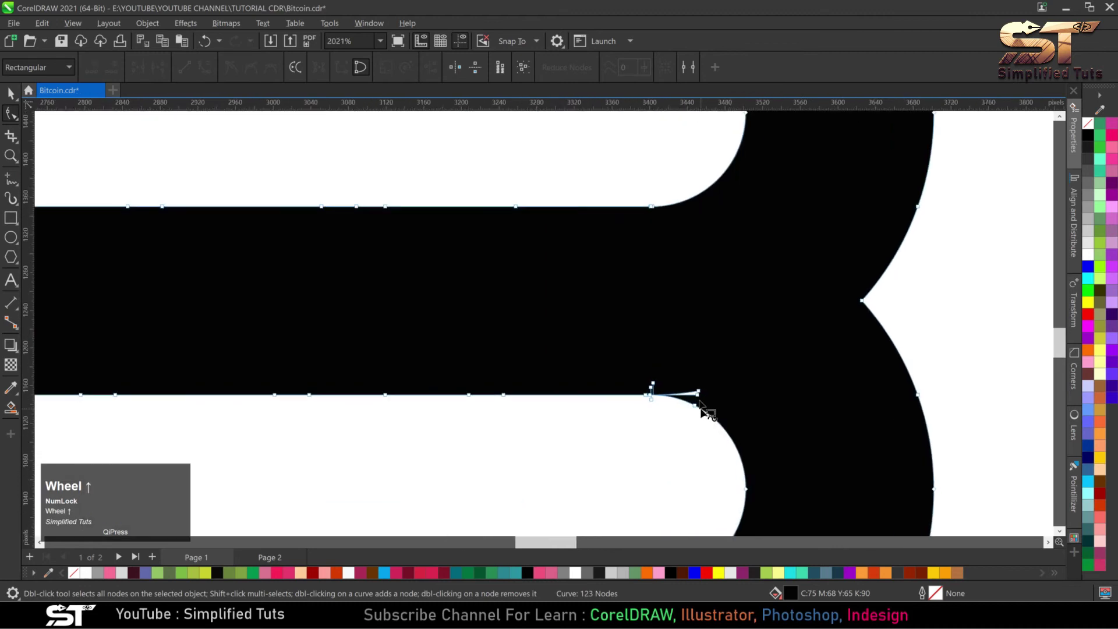
drag(707, 393, 711, 396)
key(Delete)
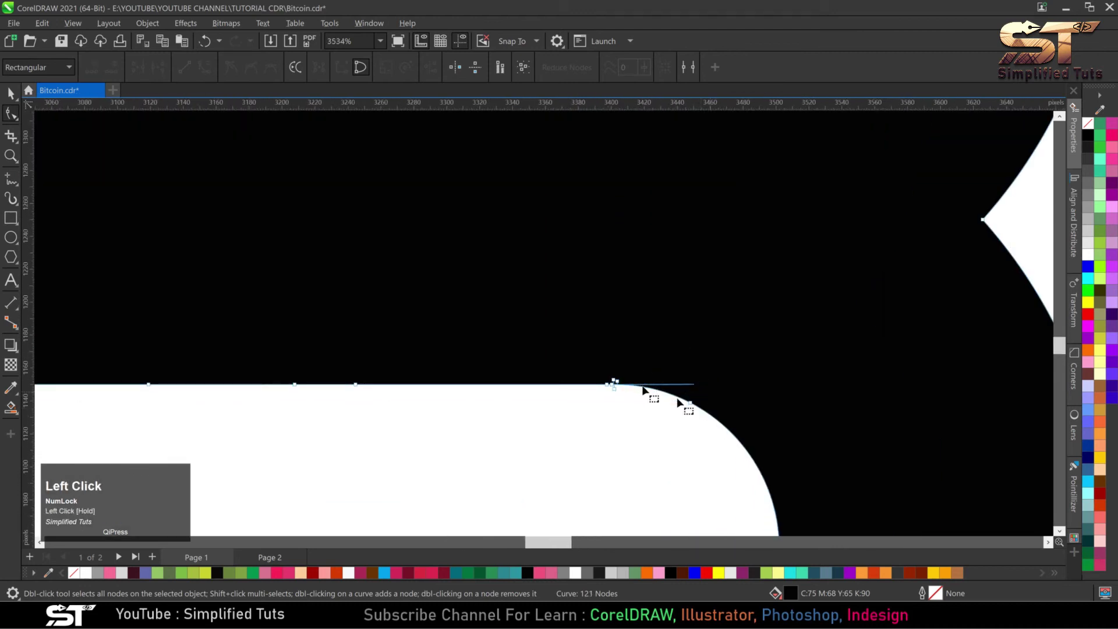
Delete the surplus nodes where the lower counter's top edge meets its curve, undoing one deletion and removing a different node instead.
click(615, 368)
drag(605, 354, 616, 400)
key(Delete)
key(Delete)
key(Delete)
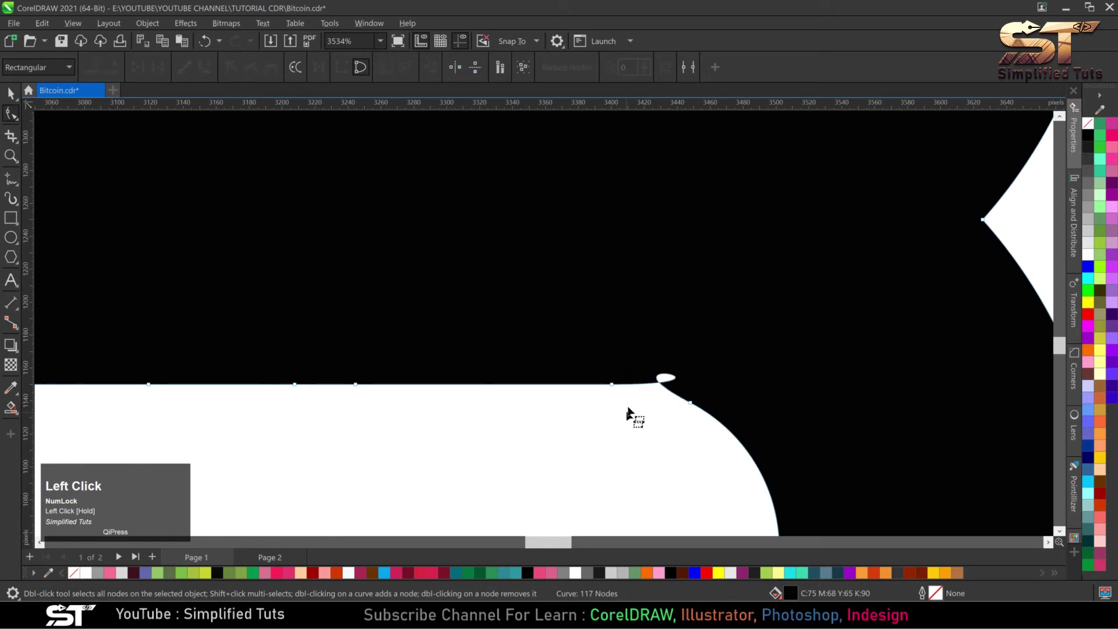
key(ctrl+z)
drag(578, 344, 611, 406)
key(Delete)
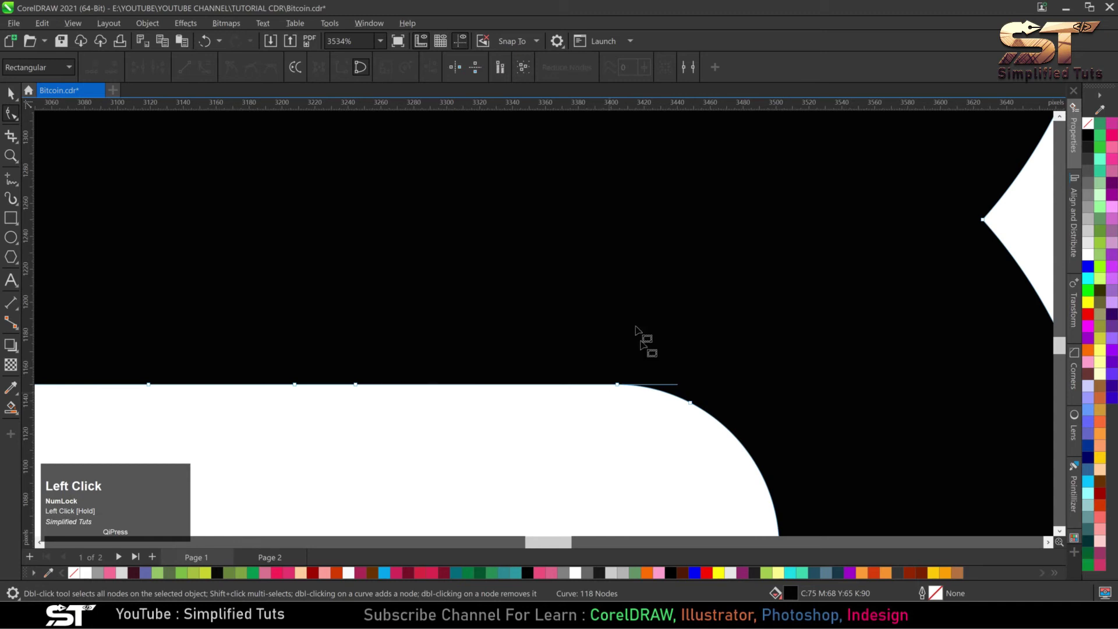
scroll(641, 303, down, 2)
scroll(634, 294, down, 3)
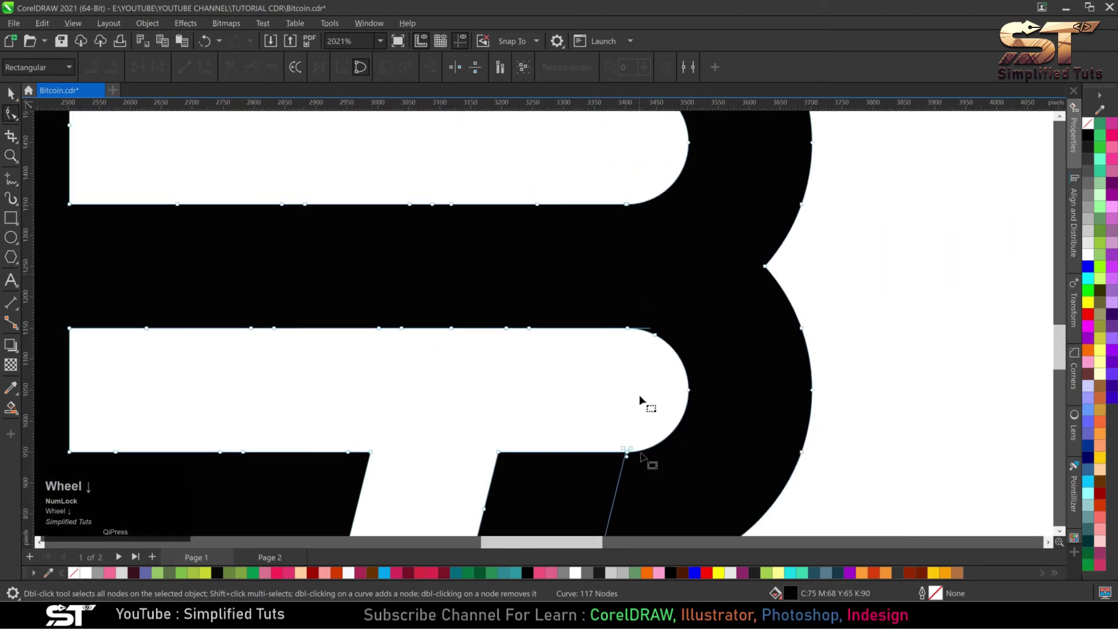
Try to reposition the nodes at both ends of the slanted seam in the lower bowl, undoing each move.
scroll(611, 519, up, 3)
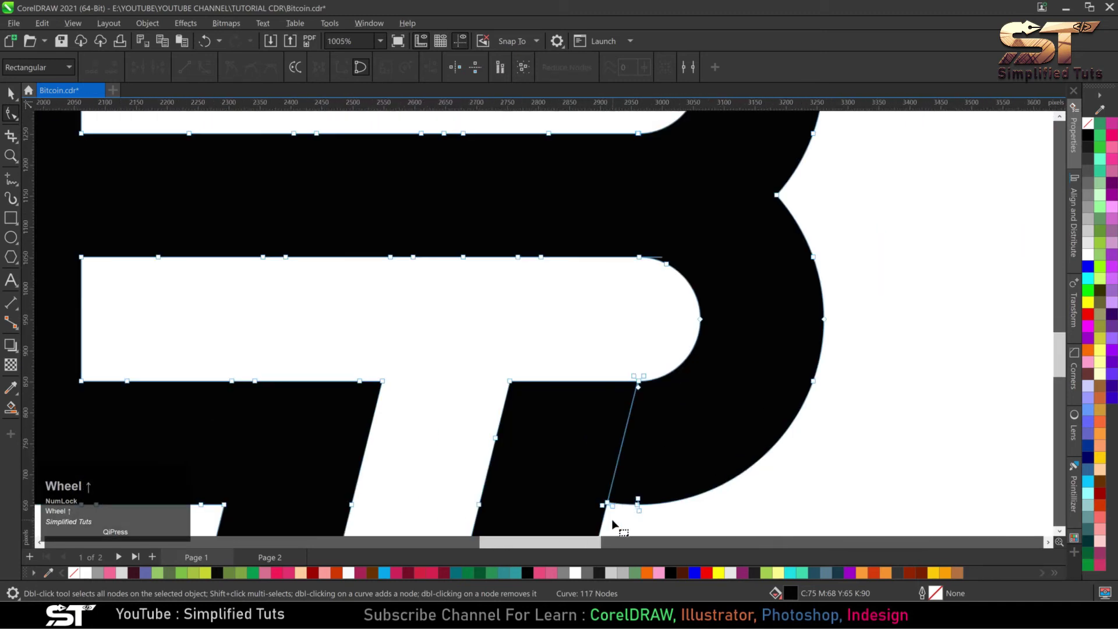
scroll(606, 516, up, 2)
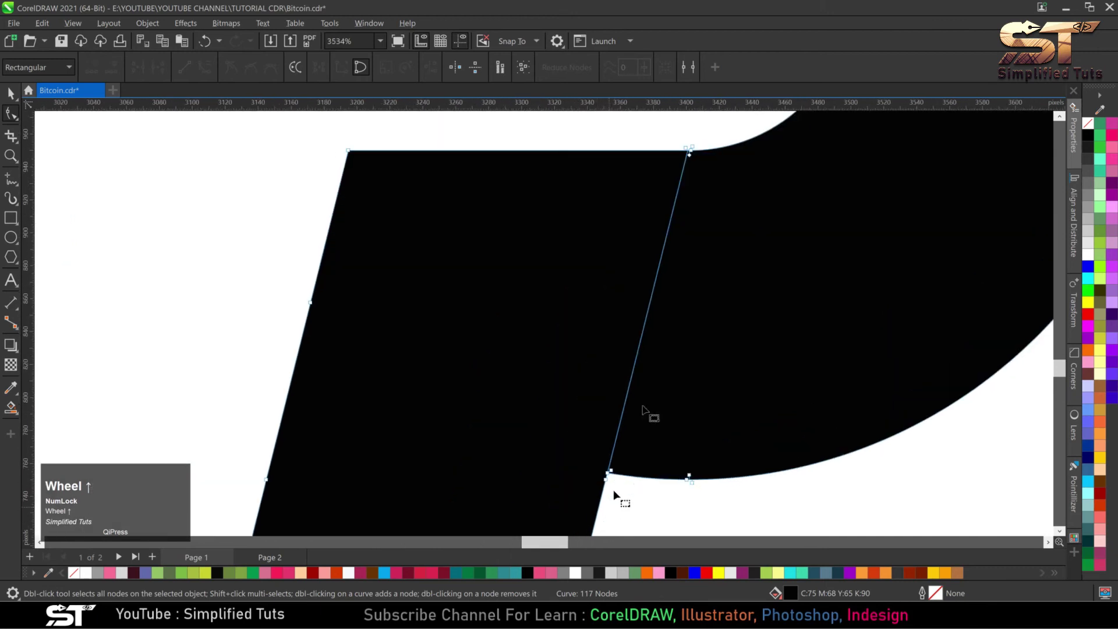
drag(689, 154, 710, 185)
key(ctrl+z)
drag(608, 473, 604, 457)
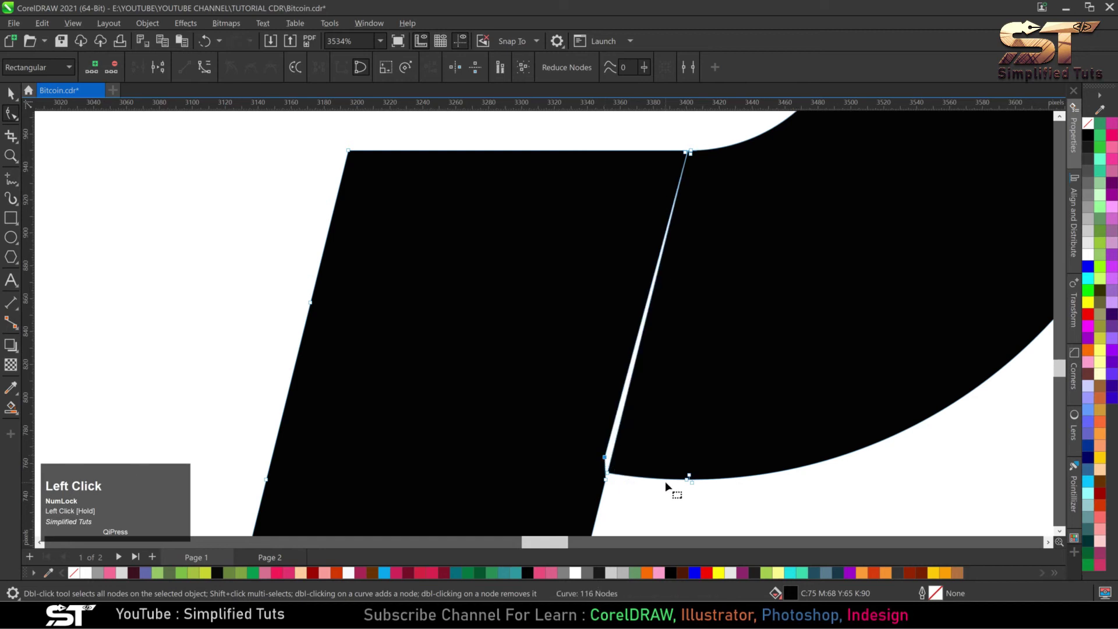
key(ctrl+z)
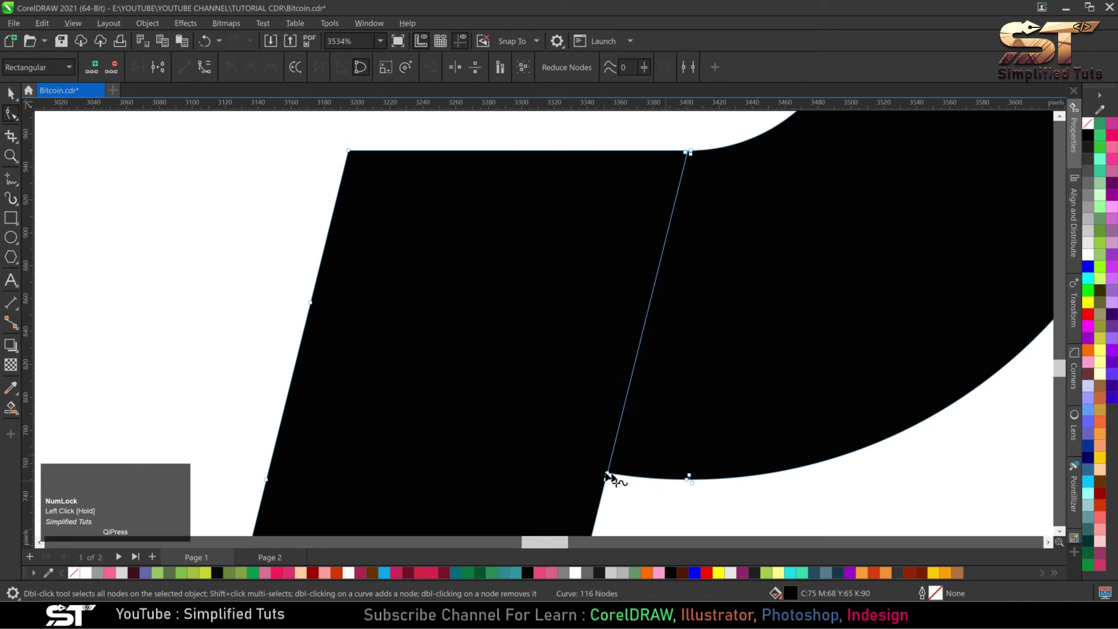
drag(607, 474, 617, 463)
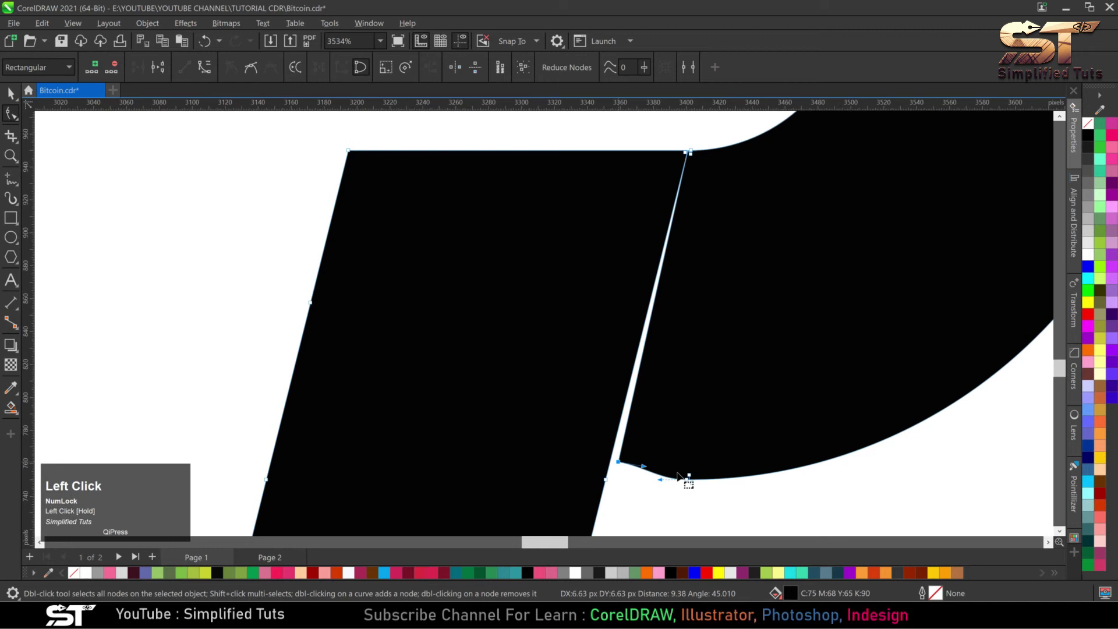
key(ctrl+z)
Inspect the seam's lower end, try to shift the node at its upper end, undo the move and leave node editing.
scroll(620, 482, up, 2)
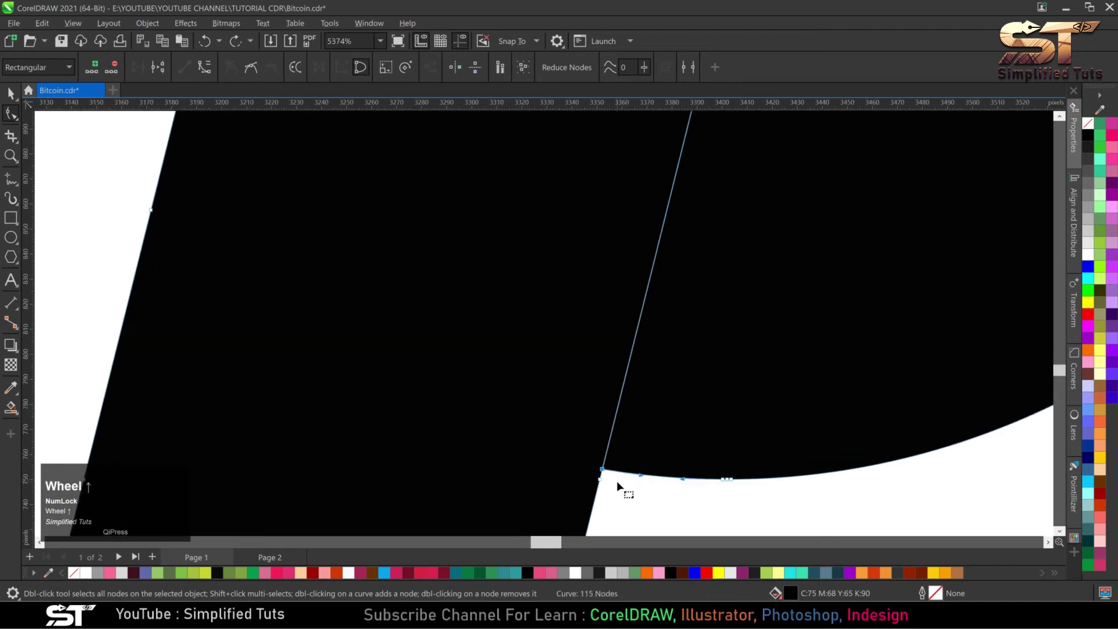
scroll(618, 484, up, 3)
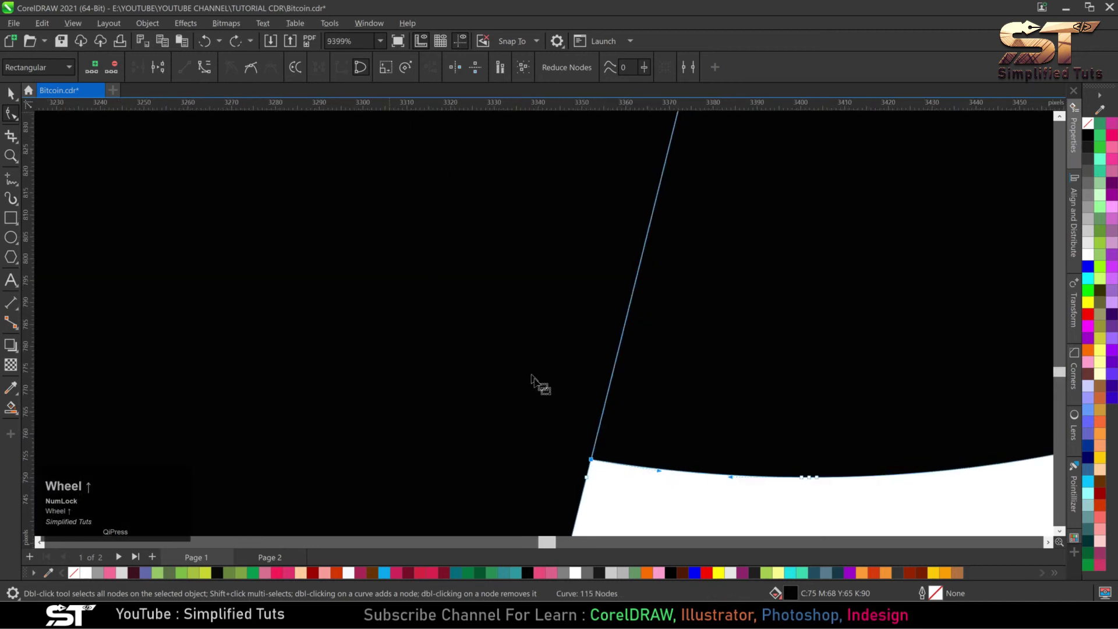
scroll(531, 382, down, 6)
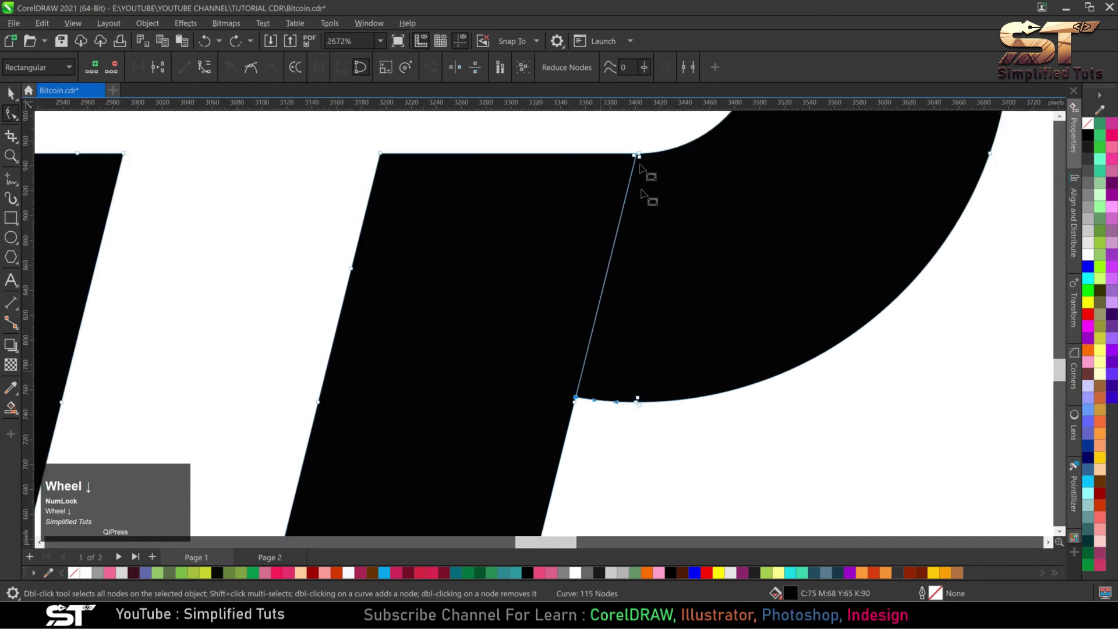
mouse_move(640, 157)
mouse_down()
mouse_move(644, 179)
mouse_move(666, 194)
mouse_move(638, 158)
mouse_up()
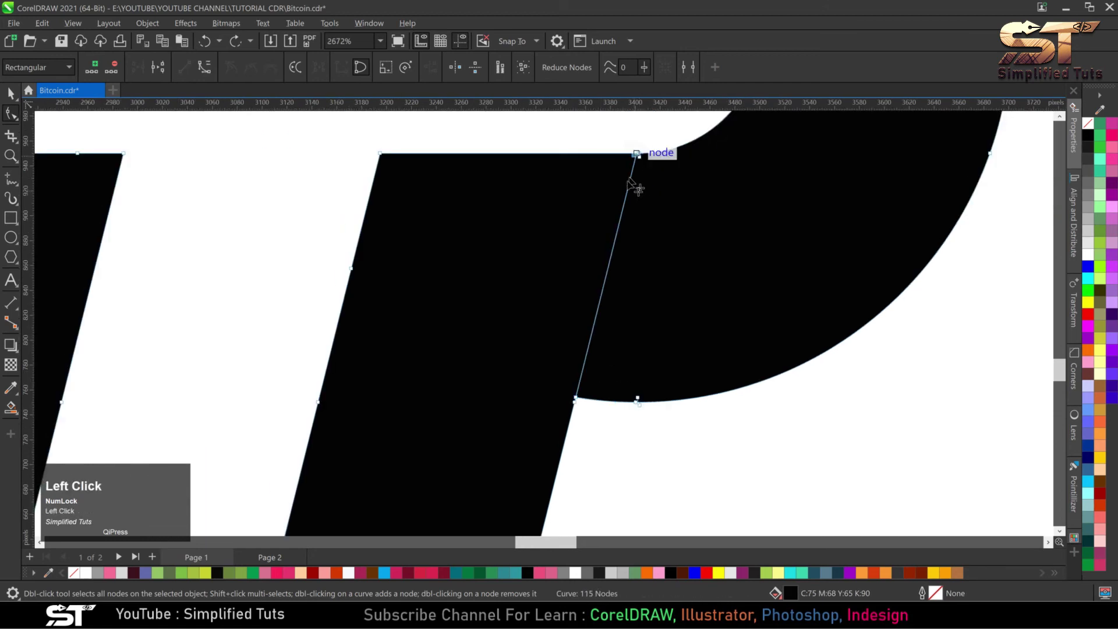
key(ctrl+z)
drag(639, 158, 658, 194)
key(space)
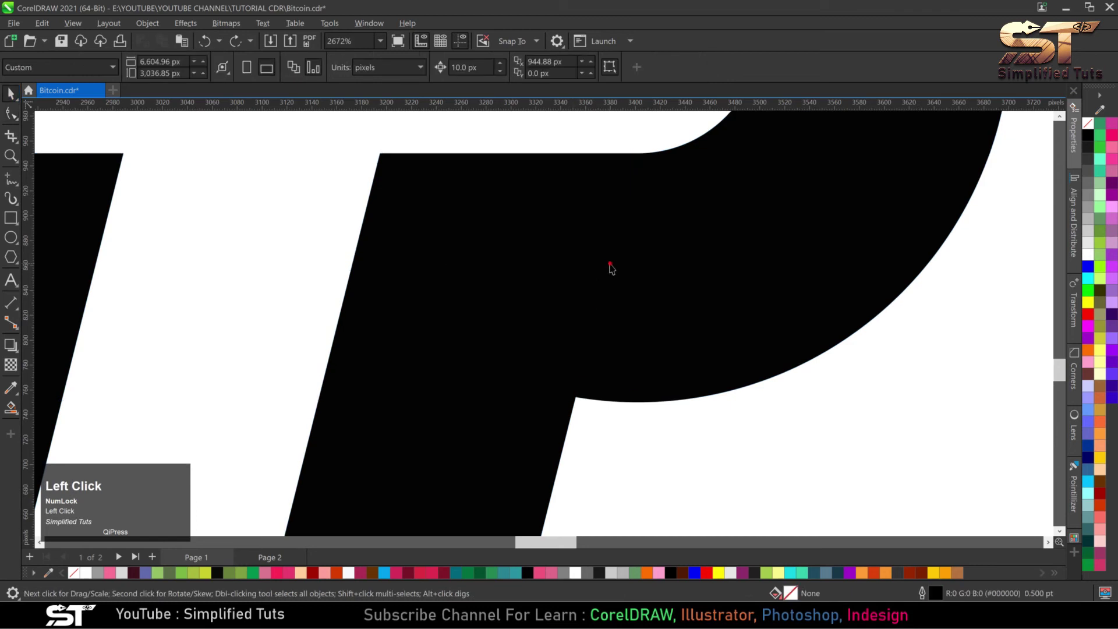
Delete the entire construction grid of lines and circles beside the finished logo.
scroll(648, 304, down, 2)
scroll(692, 291, down, 6)
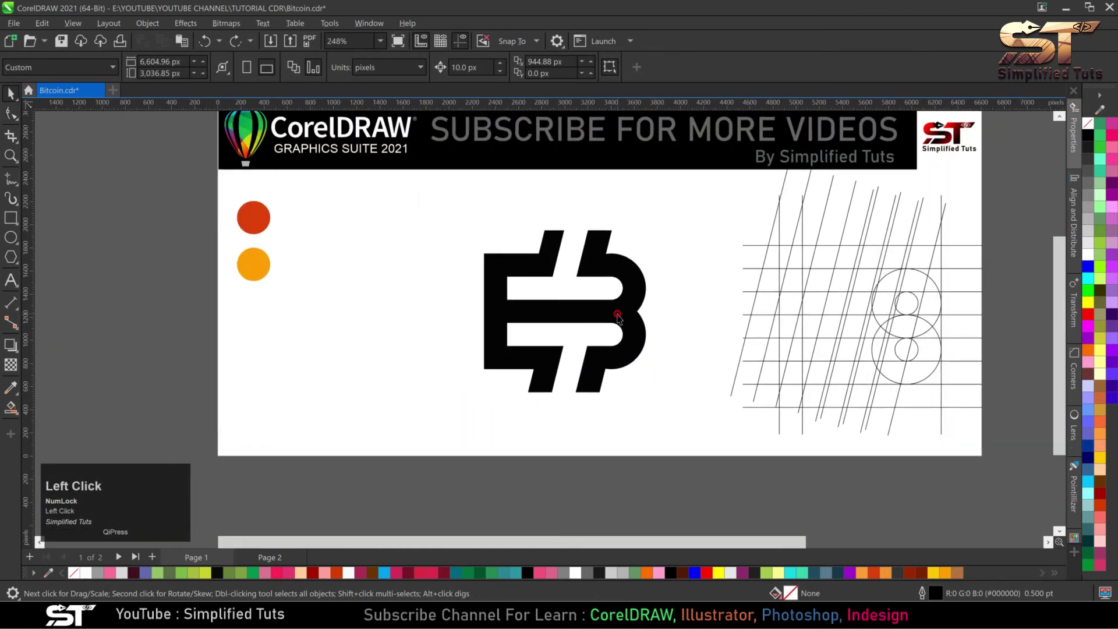
click(618, 316)
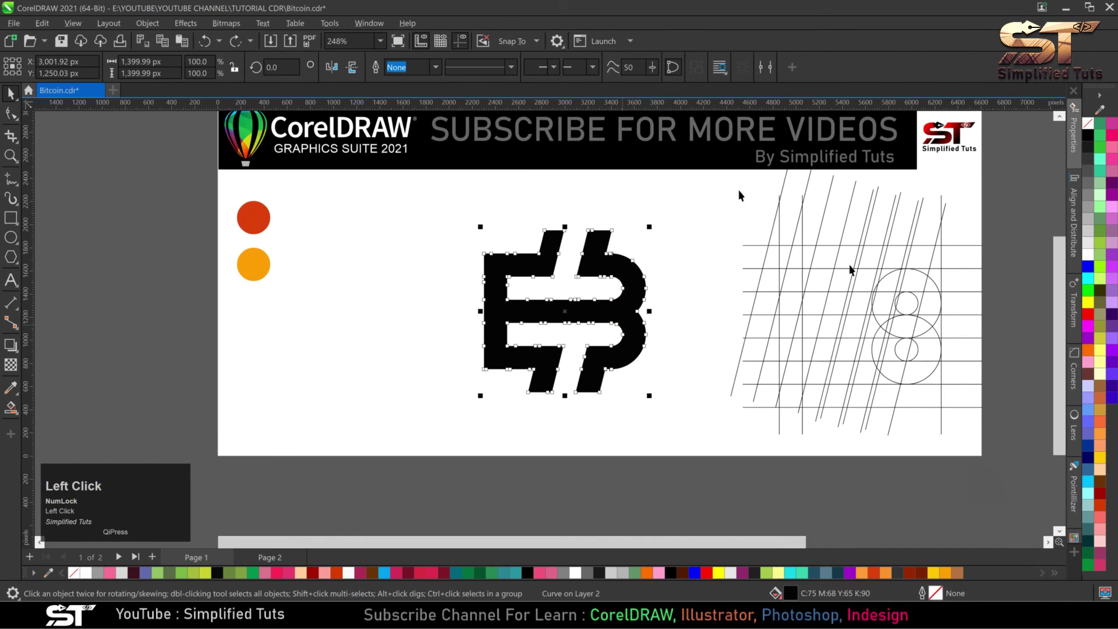
drag(721, 164, 721, 165)
key(Delete)
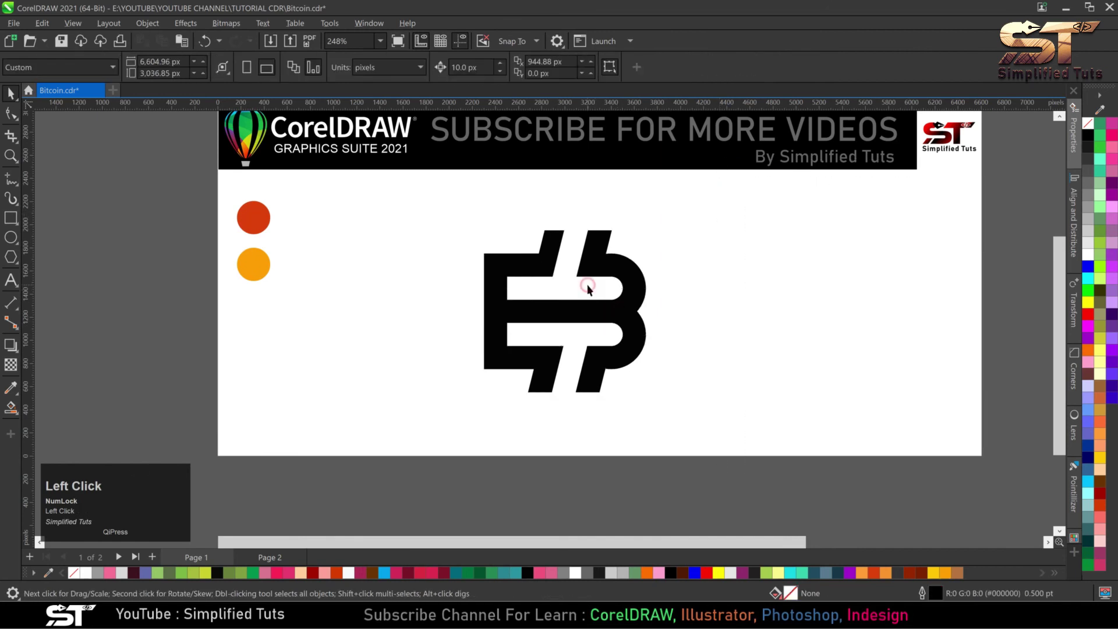